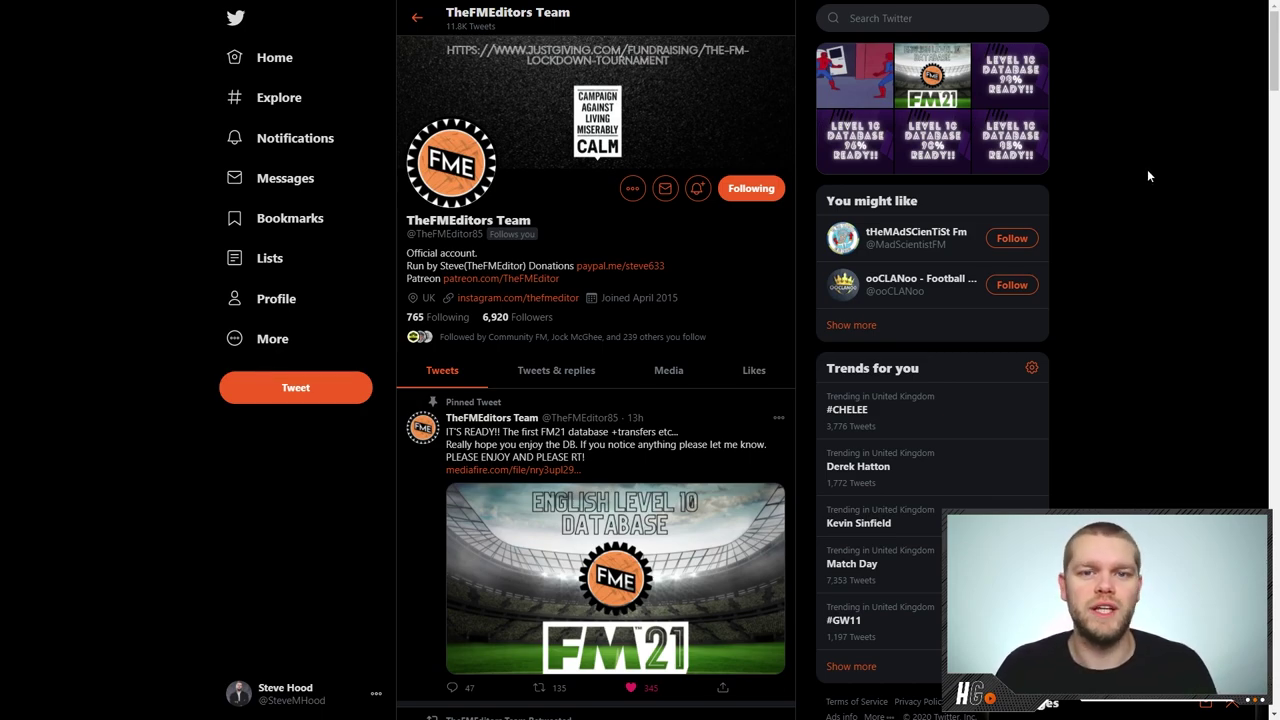
{"action": "scroll", "coordinate": [1148, 176], "scroll_direction": "down", "scroll_amount": 10}
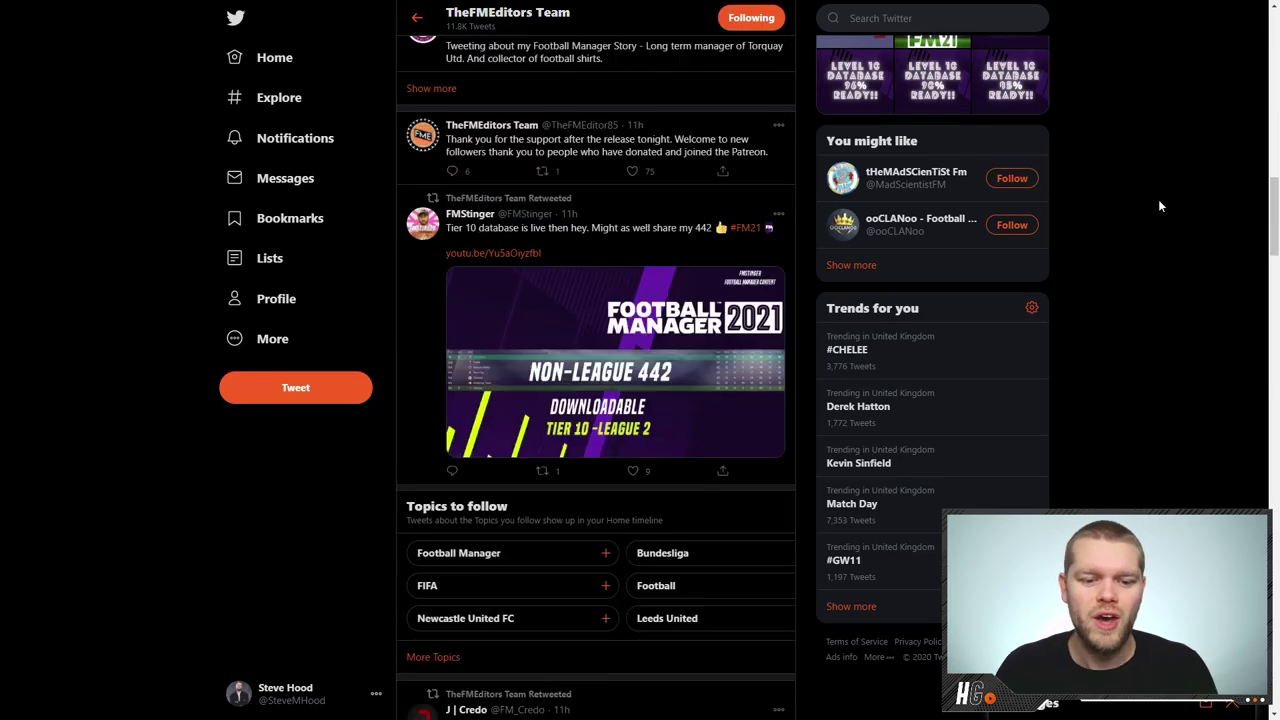
{"action": "scroll", "coordinate": [1158, 199], "scroll_direction": "down", "scroll_amount": 4}
{"action": "scroll", "coordinate": [1158, 197], "scroll_direction": "up", "scroll_amount": 12}
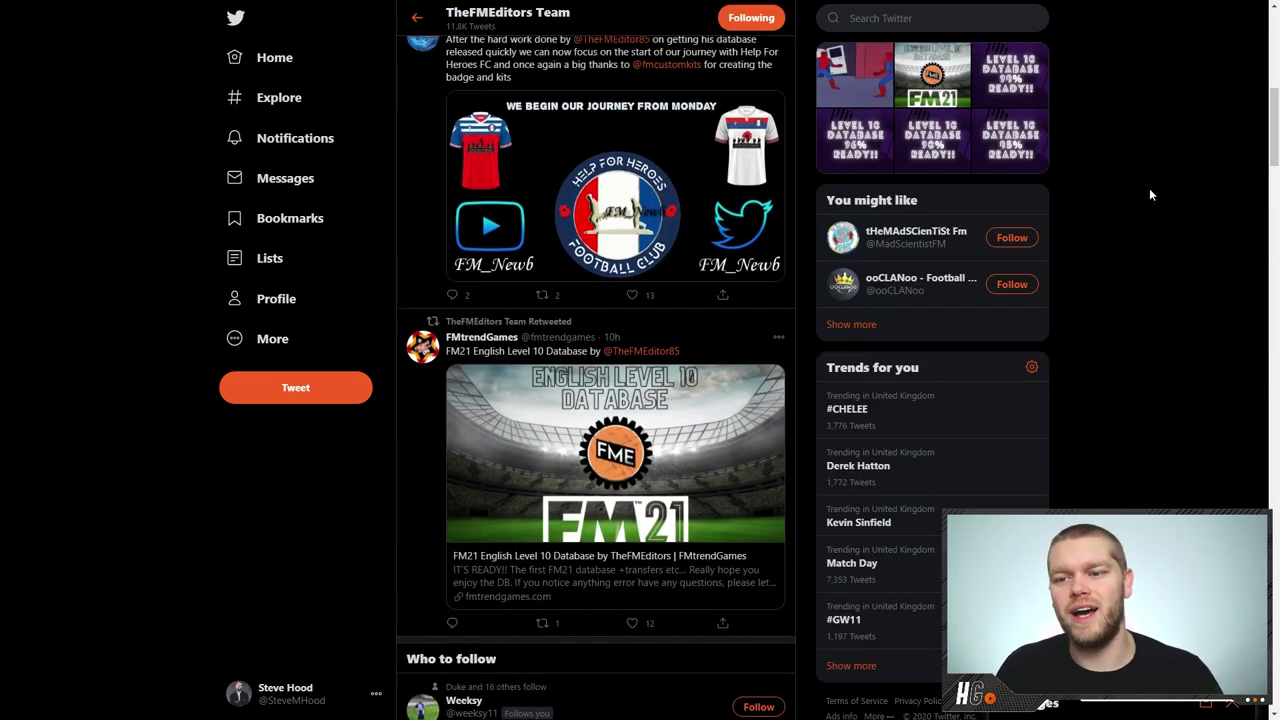
{"action": "scroll", "coordinate": [1149, 188], "scroll_direction": "up", "scroll_amount": 6}
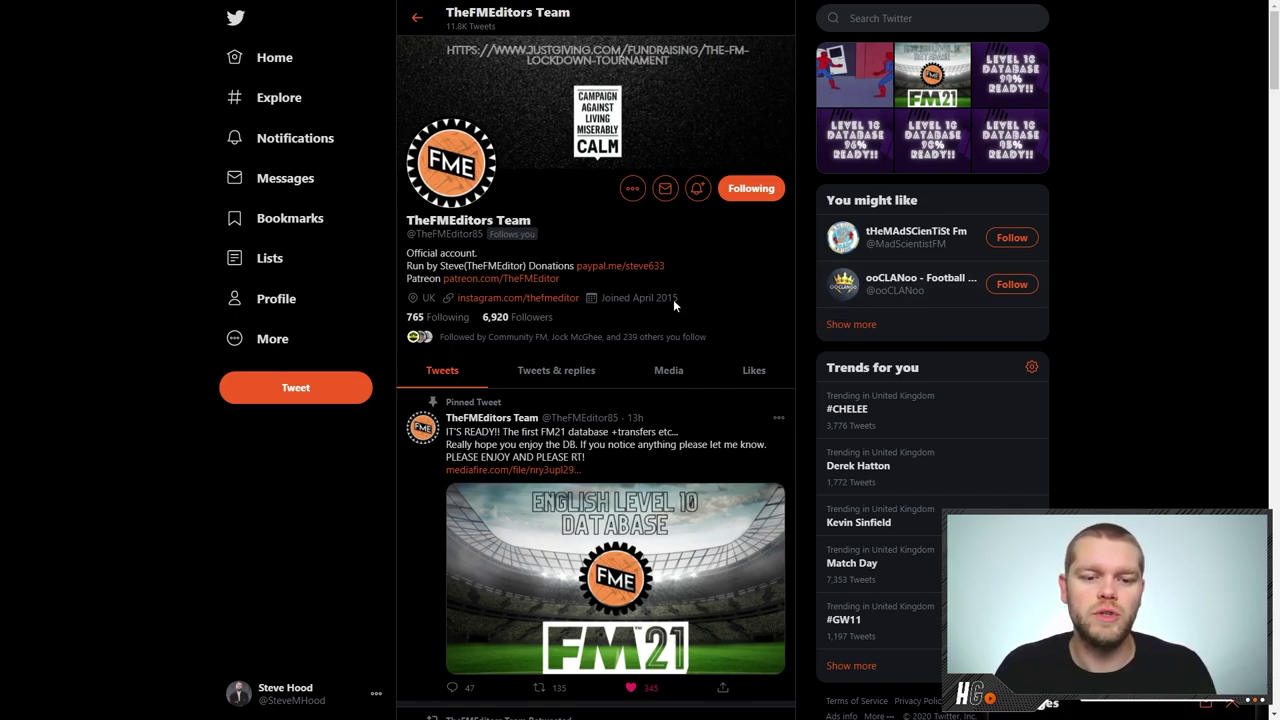
Open TheFMEditor's Patreon page from the Twitter profile in a separate tab and review the membership levels
{"action": "right_click", "coordinate": [505, 284]}
{"action": "left_click", "coordinate": [558, 292]}
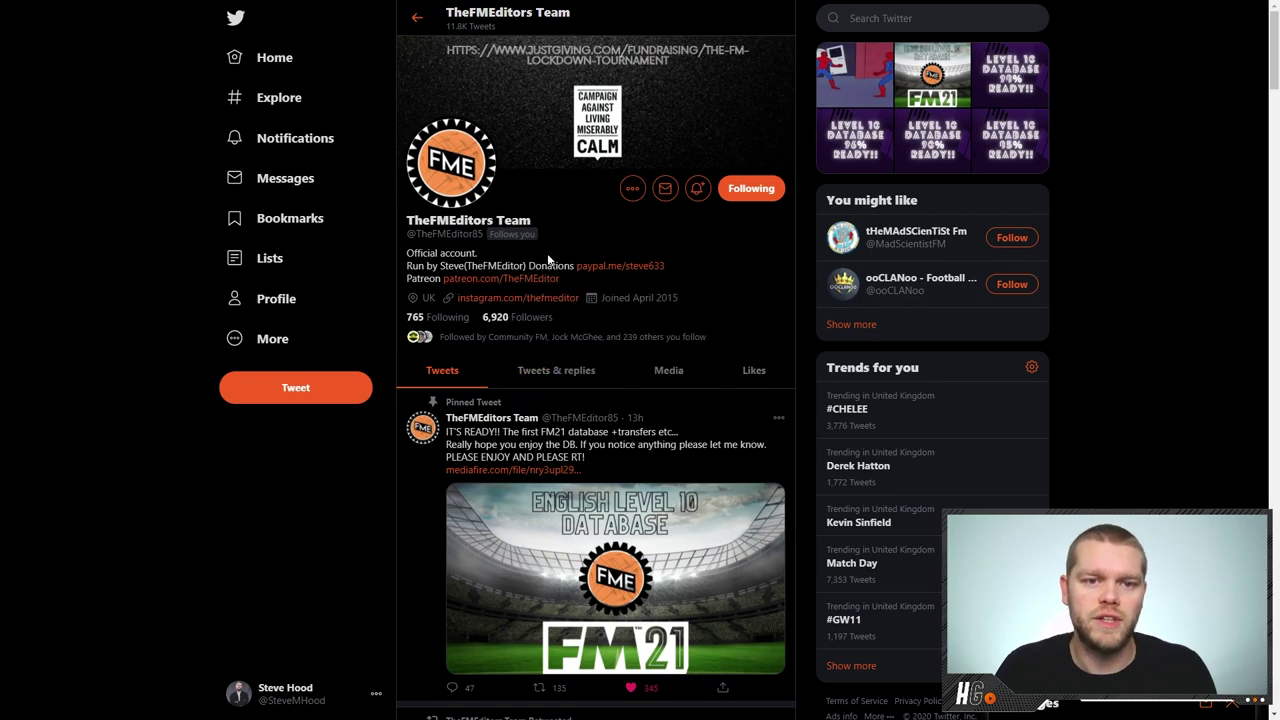
{"action": "left_click", "coordinate": [645, 48]}
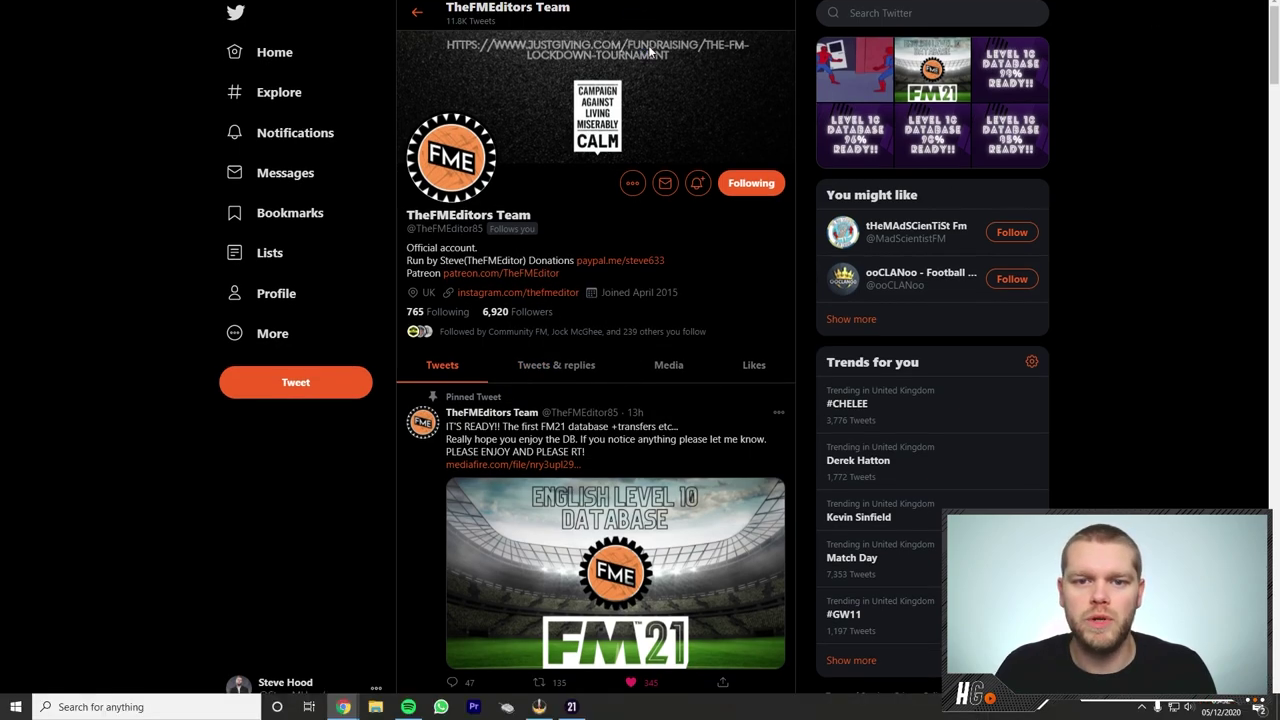
{"action": "left_click", "coordinate": [270, 11]}
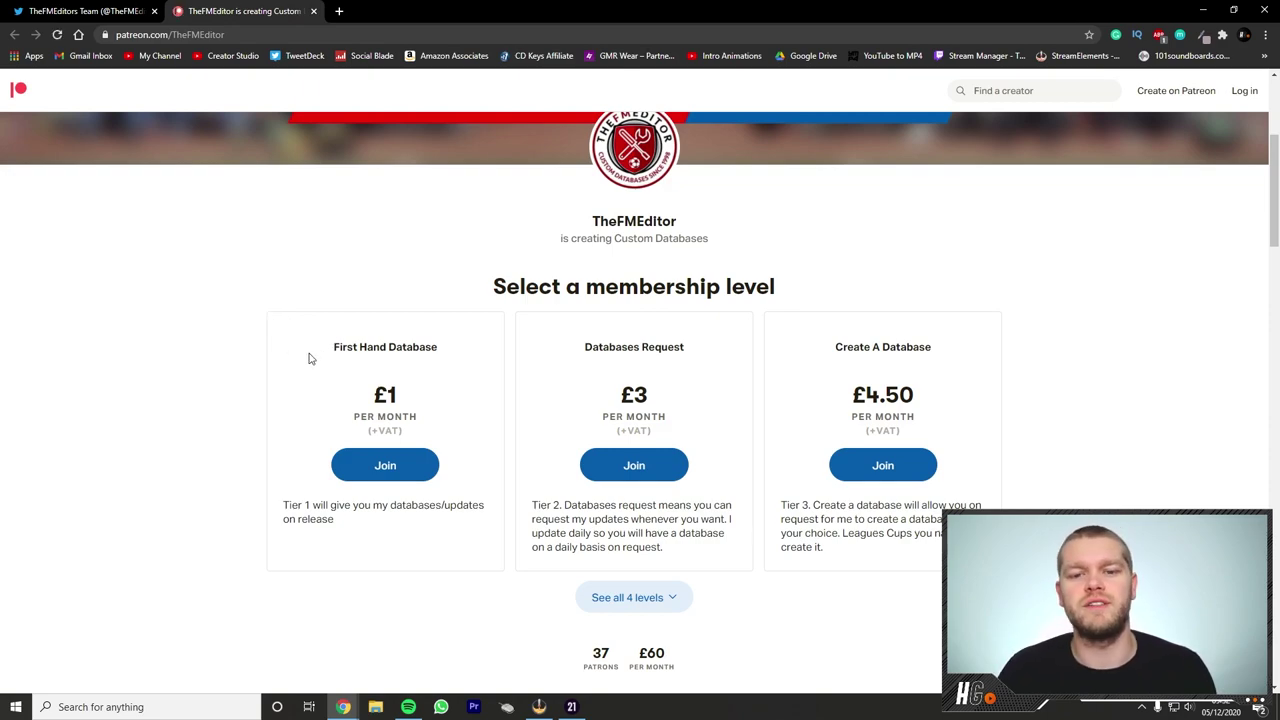
{"action": "scroll", "coordinate": [300, 355], "scroll_direction": "up", "scroll_amount": 4}
{"action": "scroll", "coordinate": [151, 371], "scroll_direction": "down", "scroll_amount": 4}
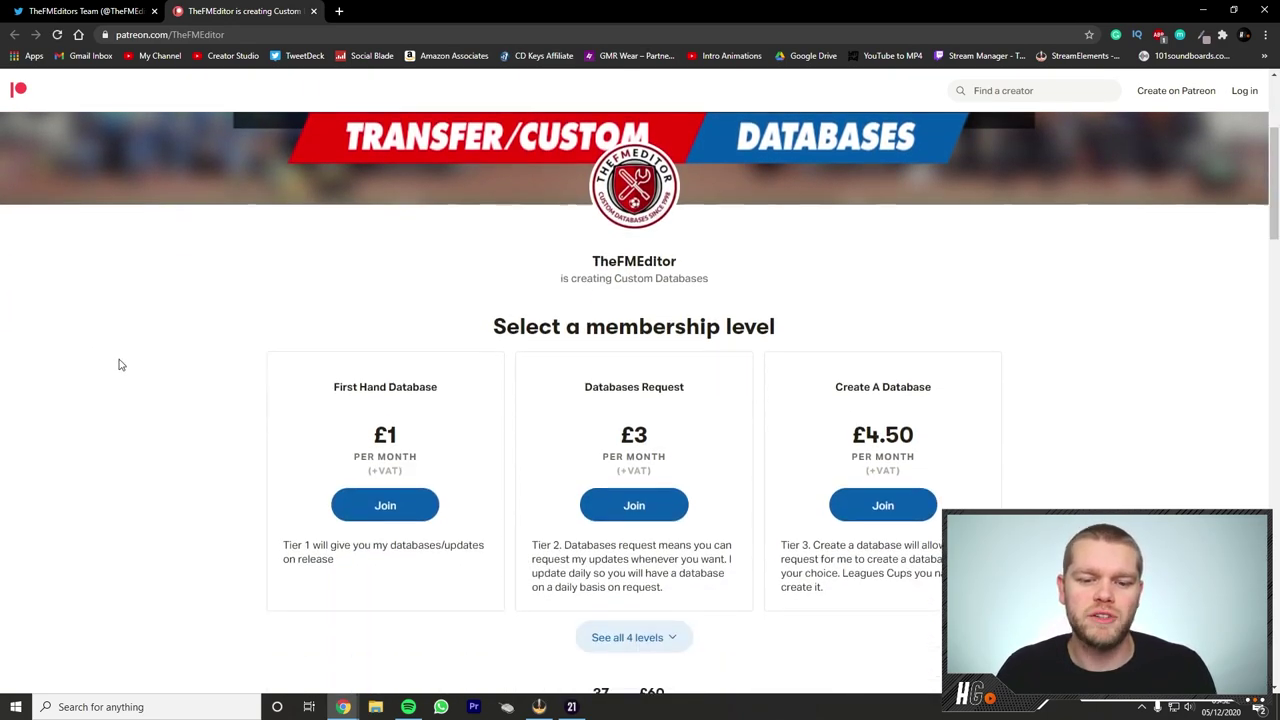
{"action": "scroll", "coordinate": [118, 364], "scroll_direction": "down", "scroll_amount": 1}
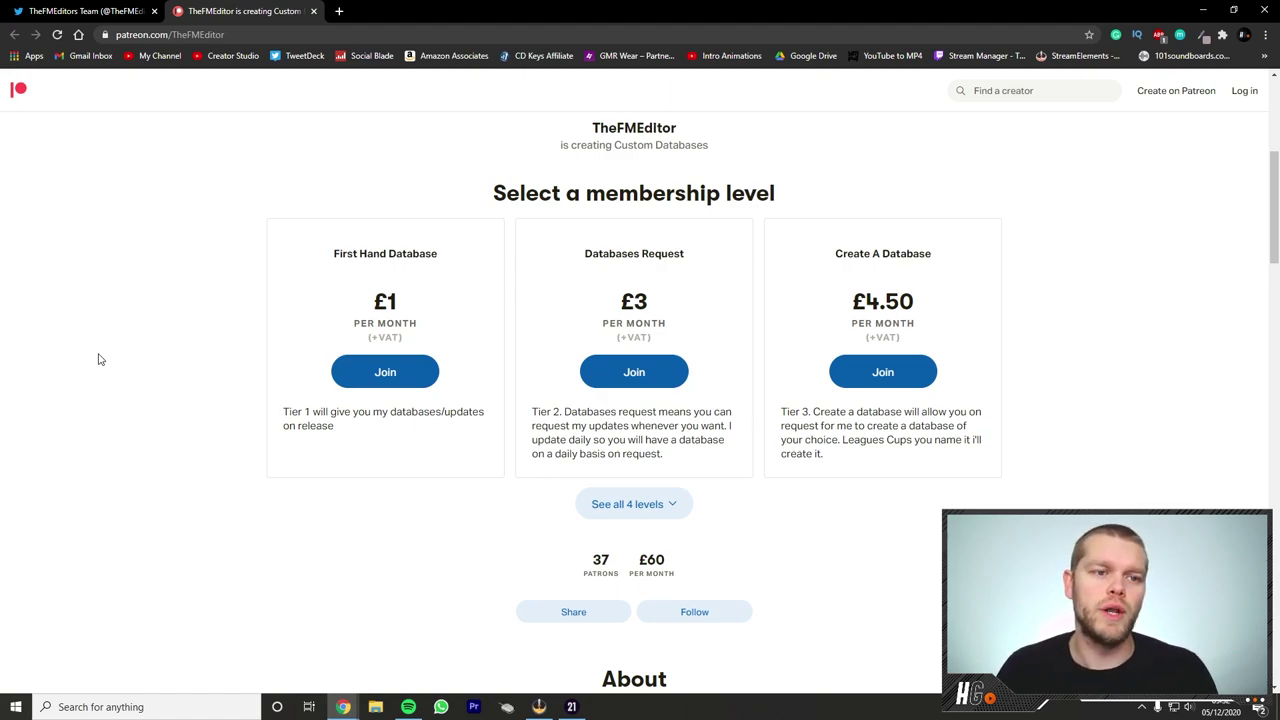
Return to the TheFMEditors Team Twitter profile and turn on notifications for the account
{"action": "left_click", "coordinate": [78, 9]}
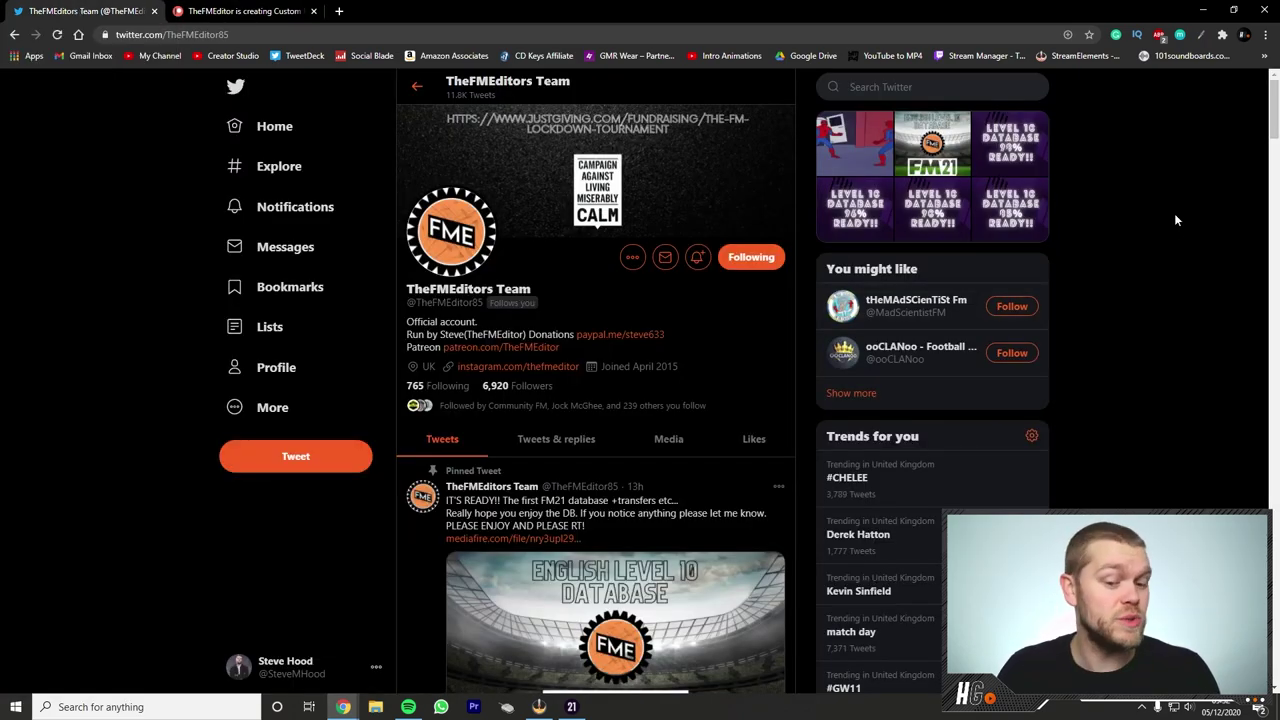
{"action": "scroll", "coordinate": [1175, 219], "scroll_direction": "down", "scroll_amount": 2}
{"action": "scroll", "coordinate": [1183, 221], "scroll_direction": "up", "scroll_amount": 2}
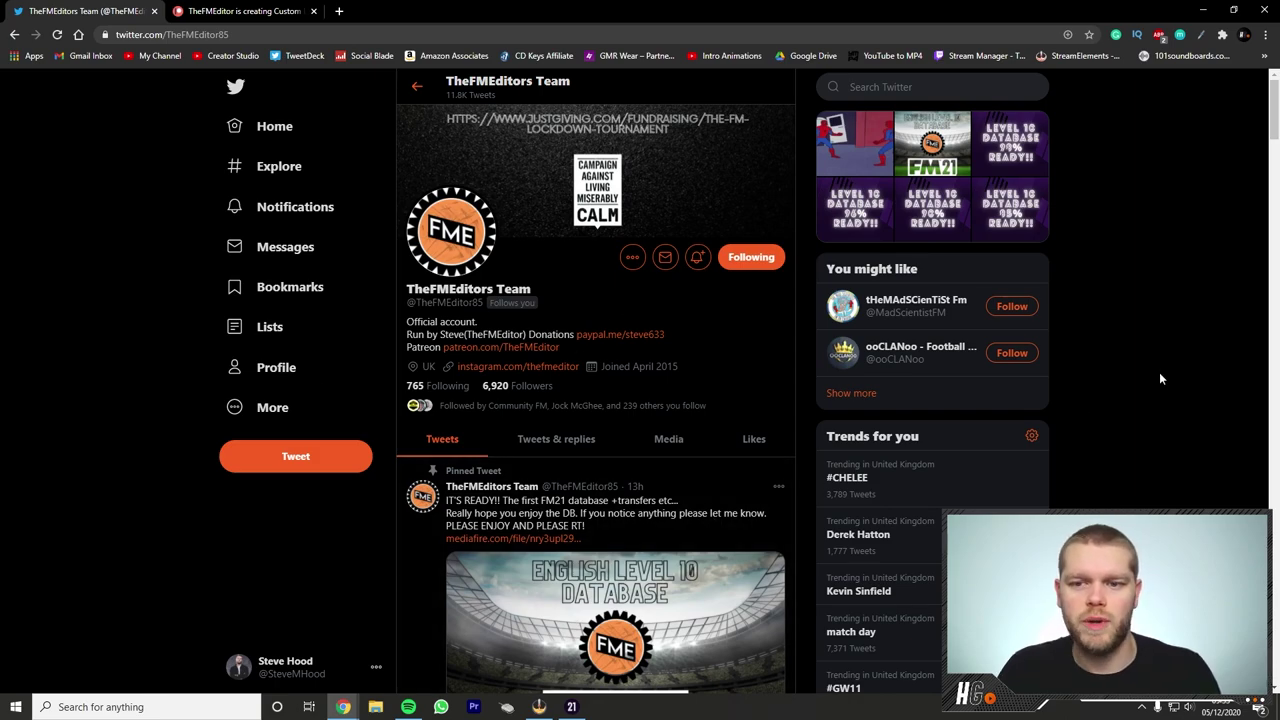
{"action": "scroll", "coordinate": [1189, 351], "scroll_direction": "down", "scroll_amount": 1}
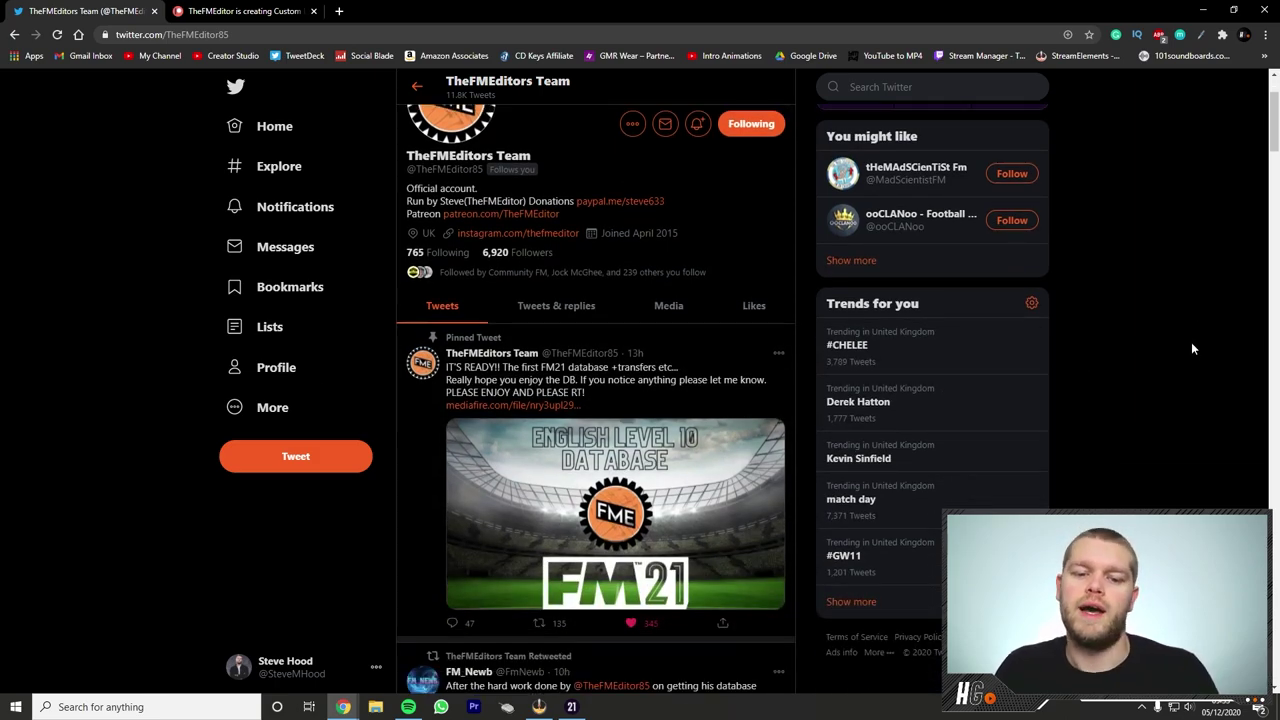
{"action": "scroll", "coordinate": [1191, 342], "scroll_direction": "down", "scroll_amount": 1}
{"action": "scroll", "coordinate": [1191, 340], "scroll_direction": "up", "scroll_amount": 2}
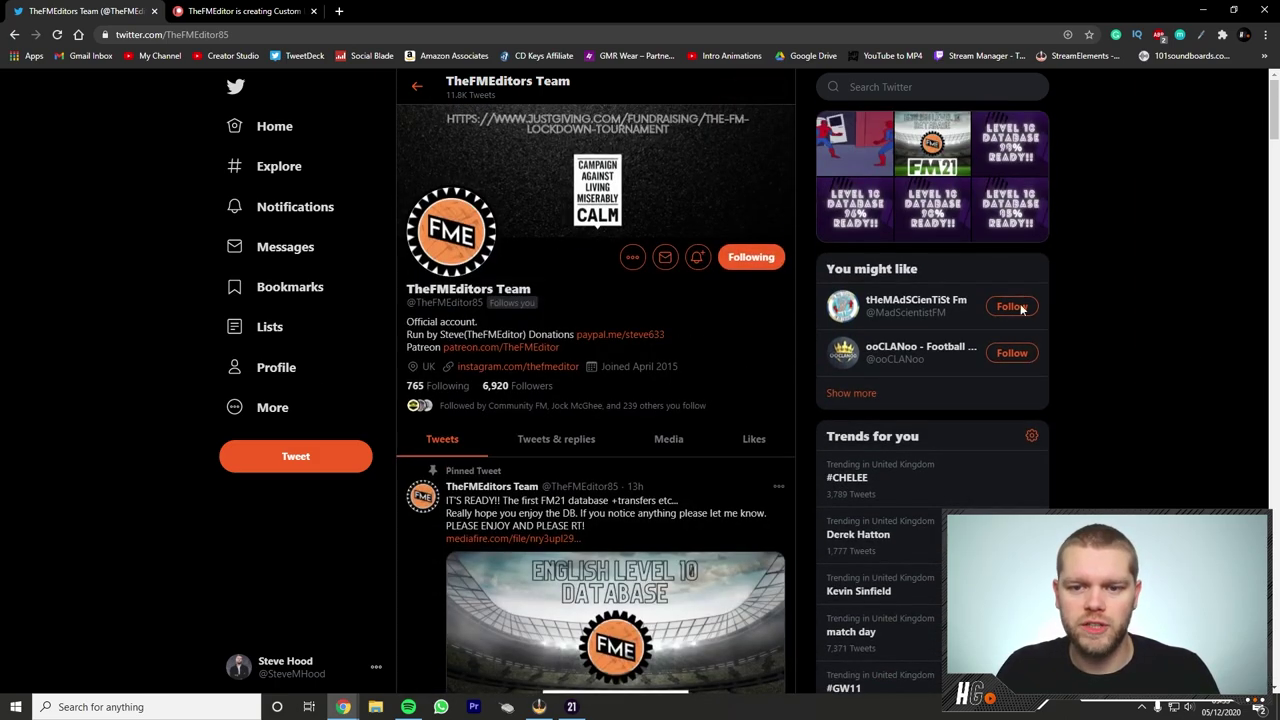
{"action": "left_click", "coordinate": [697, 258]}
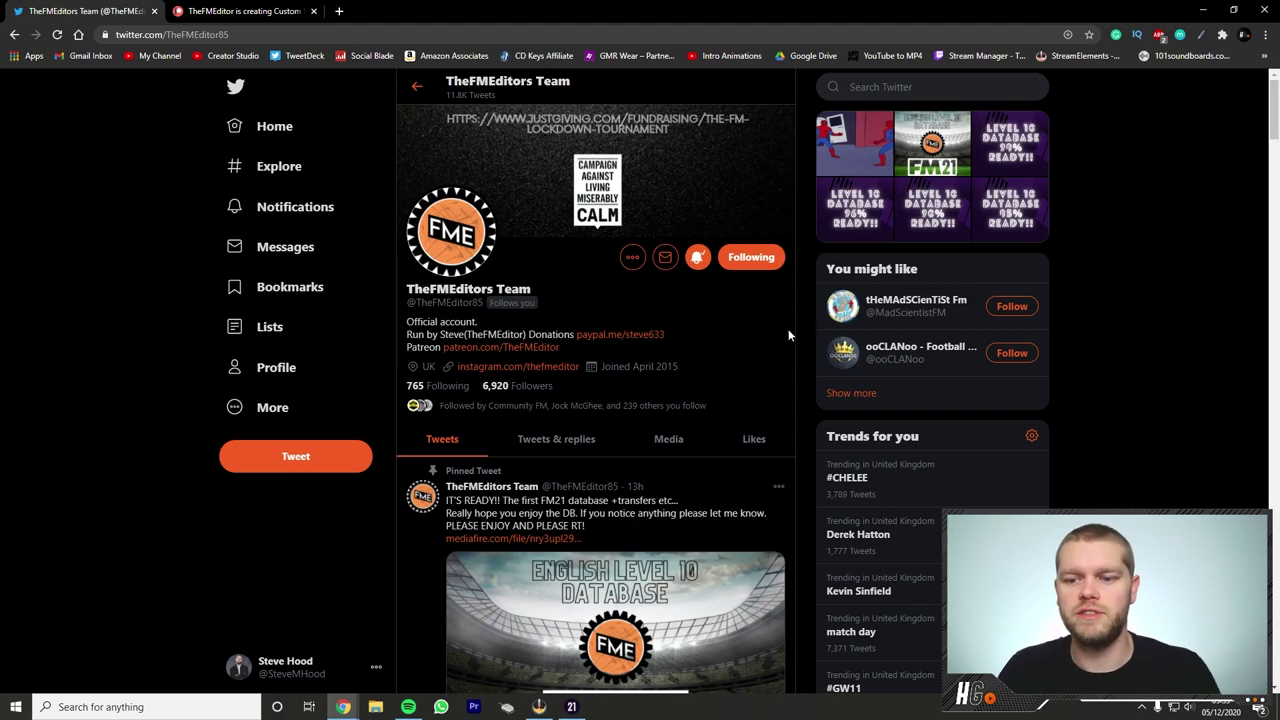
Download the English Level 10 FM21 database file from the MediaFire link in the pinned tweet
{"action": "scroll", "coordinate": [1129, 307], "scroll_direction": "down", "scroll_amount": 1}
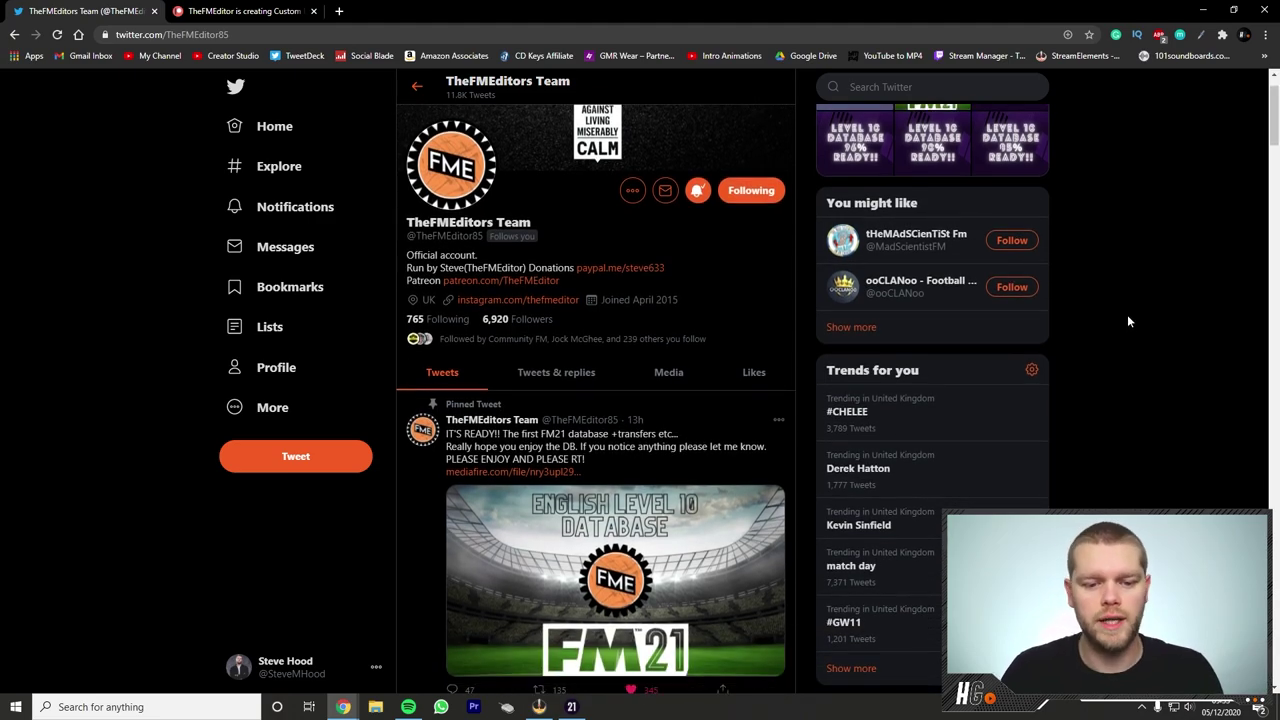
{"action": "scroll", "coordinate": [1130, 320], "scroll_direction": "down", "scroll_amount": 2}
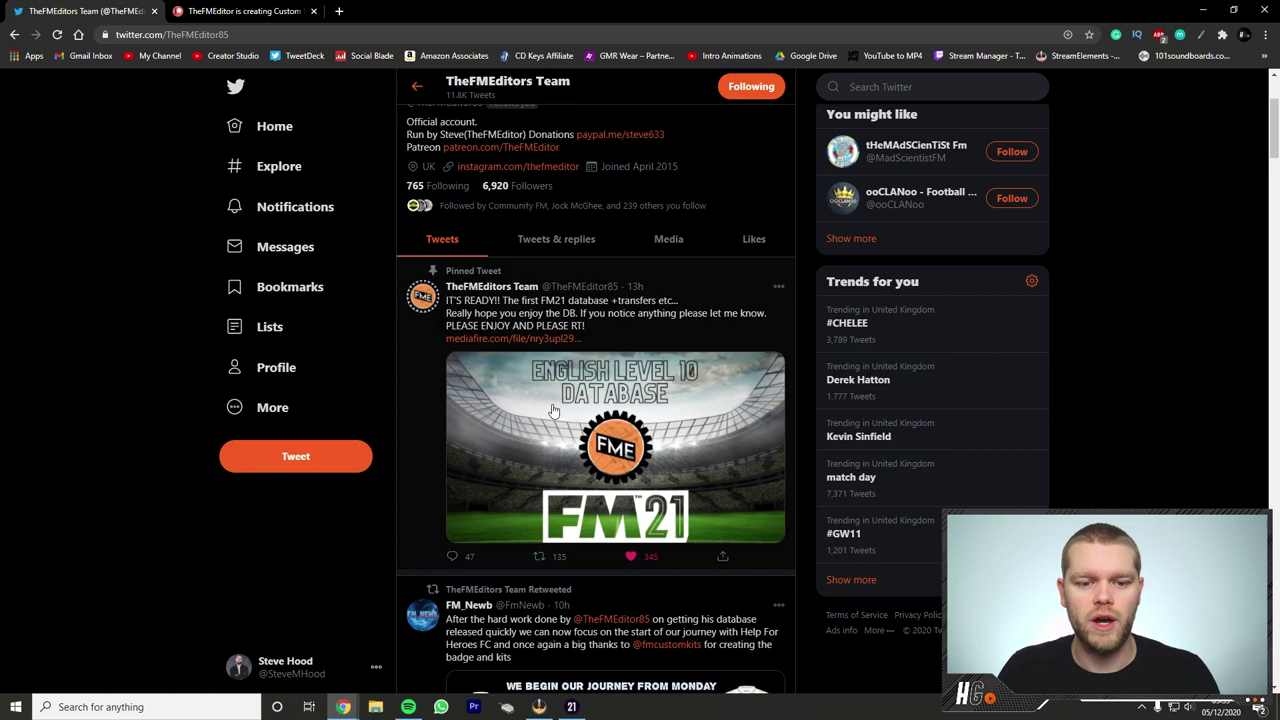
{"action": "left_click", "coordinate": [520, 340]}
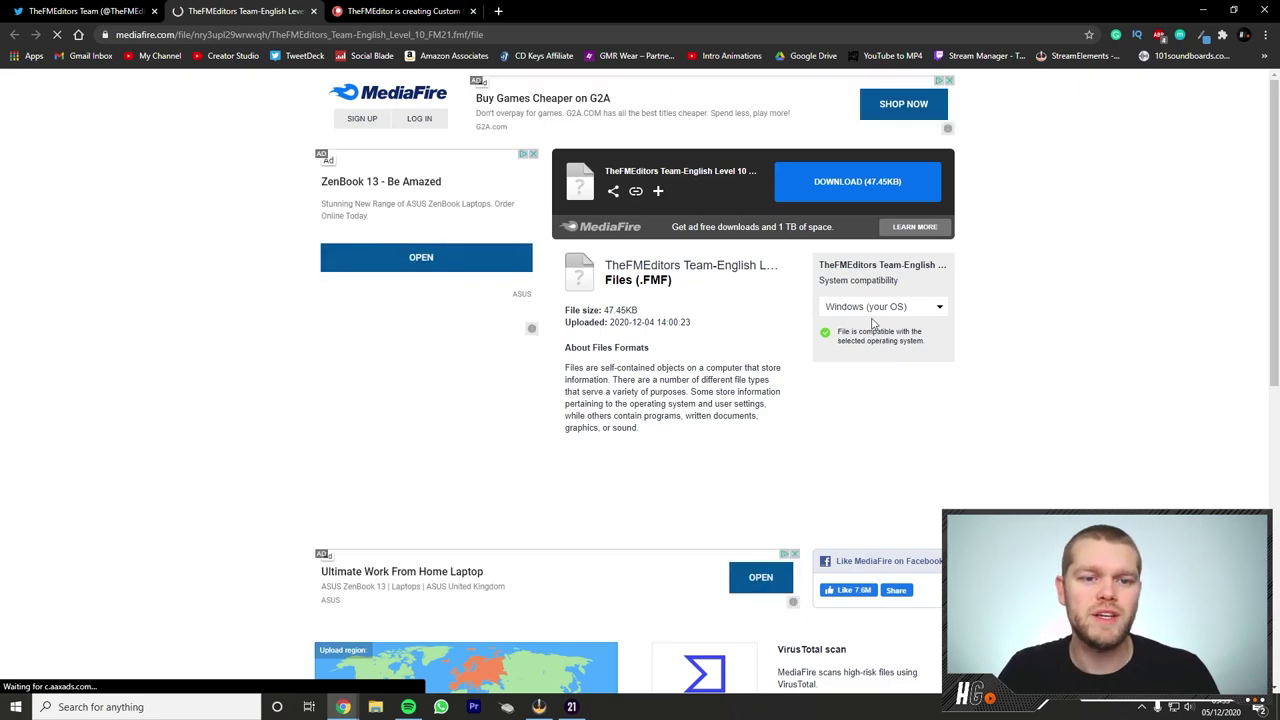
{"action": "left_click", "coordinate": [846, 191]}
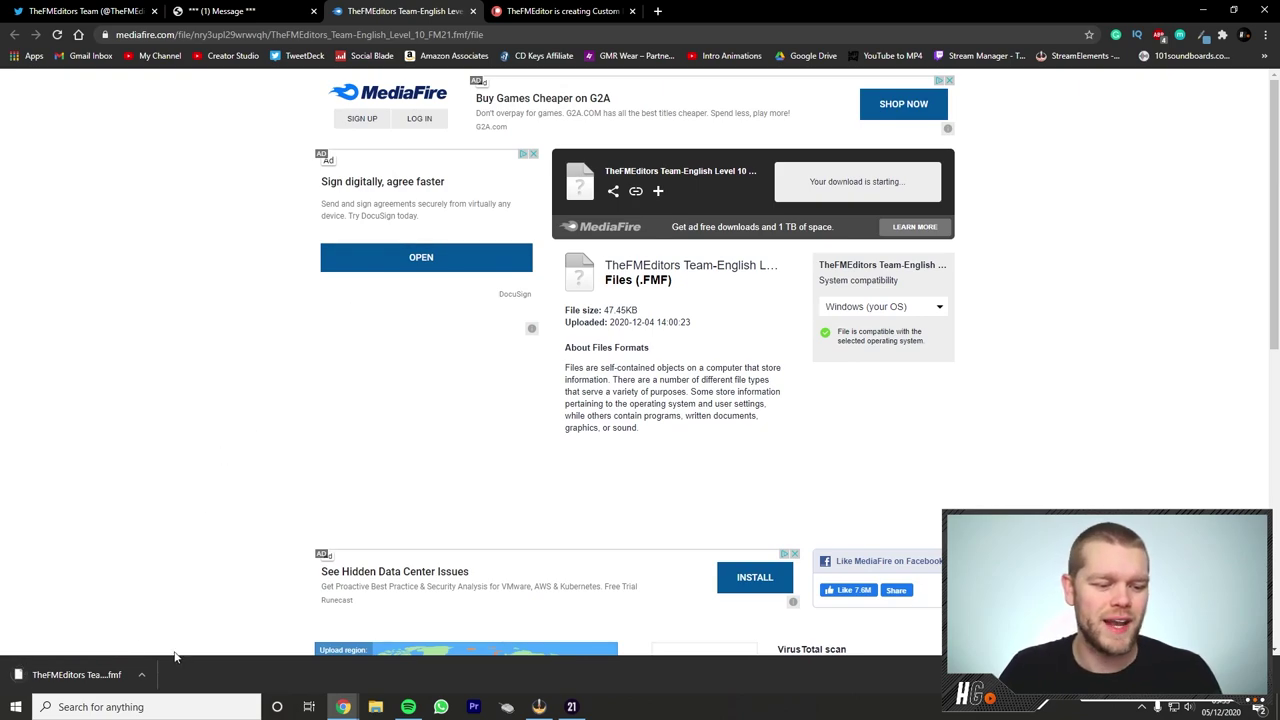
Show the downloaded TheFMEditors Team-English Level 10 FM21 file in its folder and copy it
{"action": "left_click", "coordinate": [143, 676]}
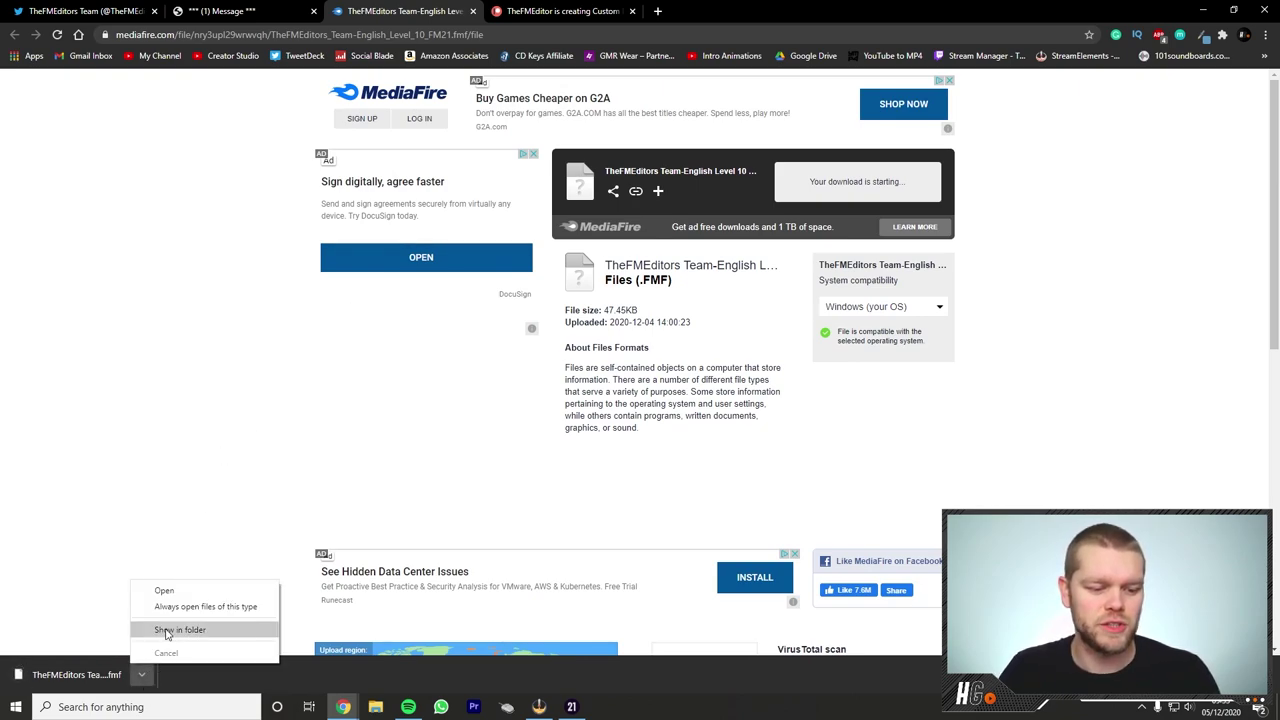
{"action": "left_click", "coordinate": [150, 632]}
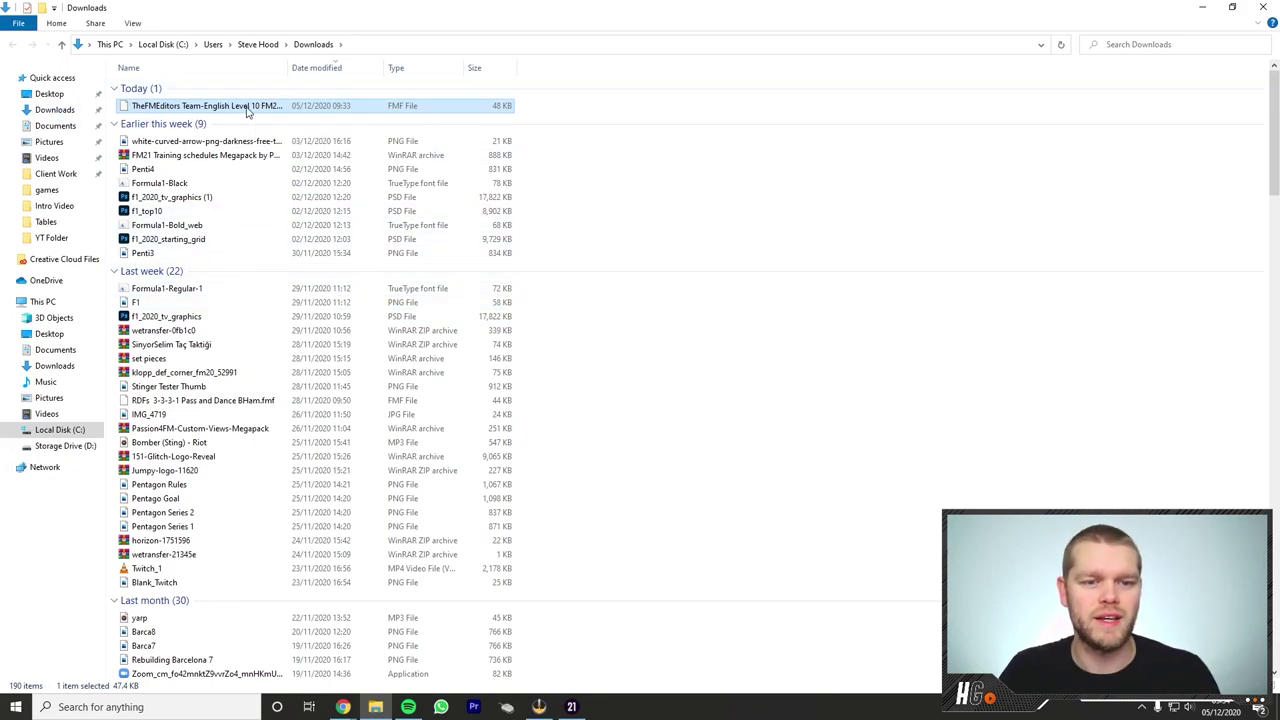
{"action": "right_click", "coordinate": [247, 112]}
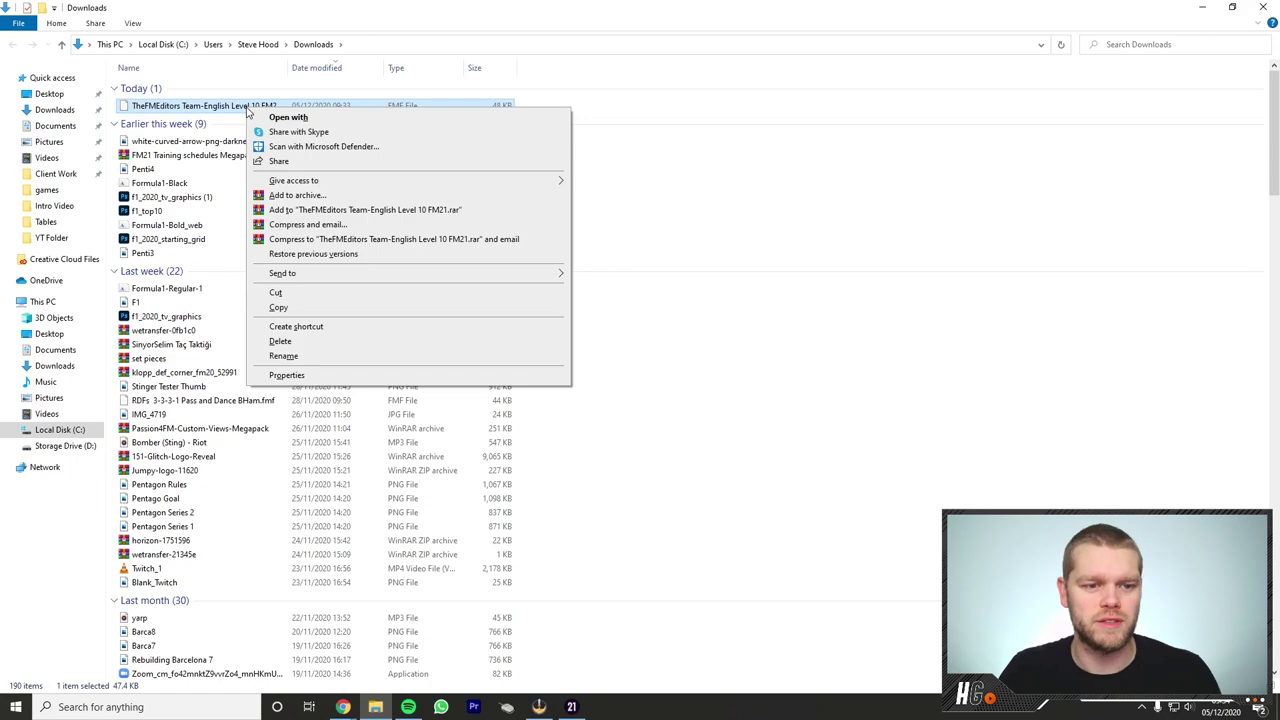
{"action": "left_click", "coordinate": [309, 308]}
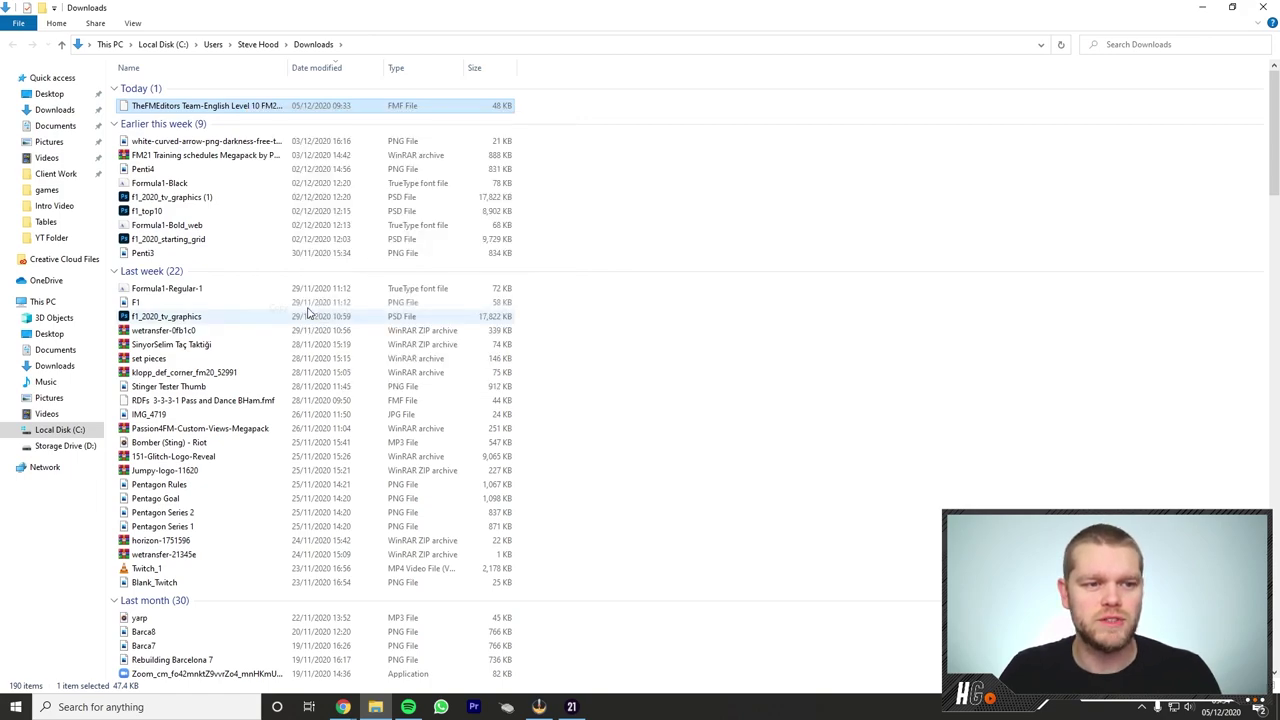
Paste the copied database file into the editor data folder under Documents > Sports Interactive > Football Manager 2021
{"action": "left_click", "coordinate": [68, 127]}
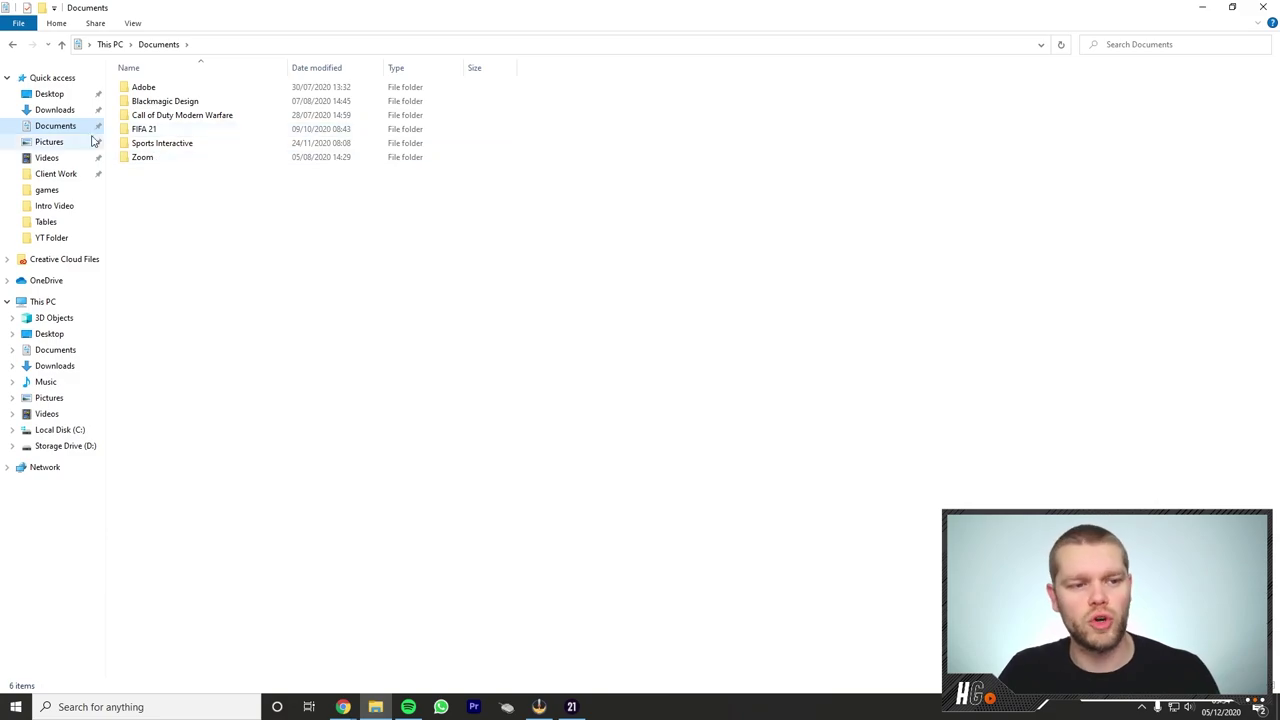
{"action": "double_click", "coordinate": [166, 145]}
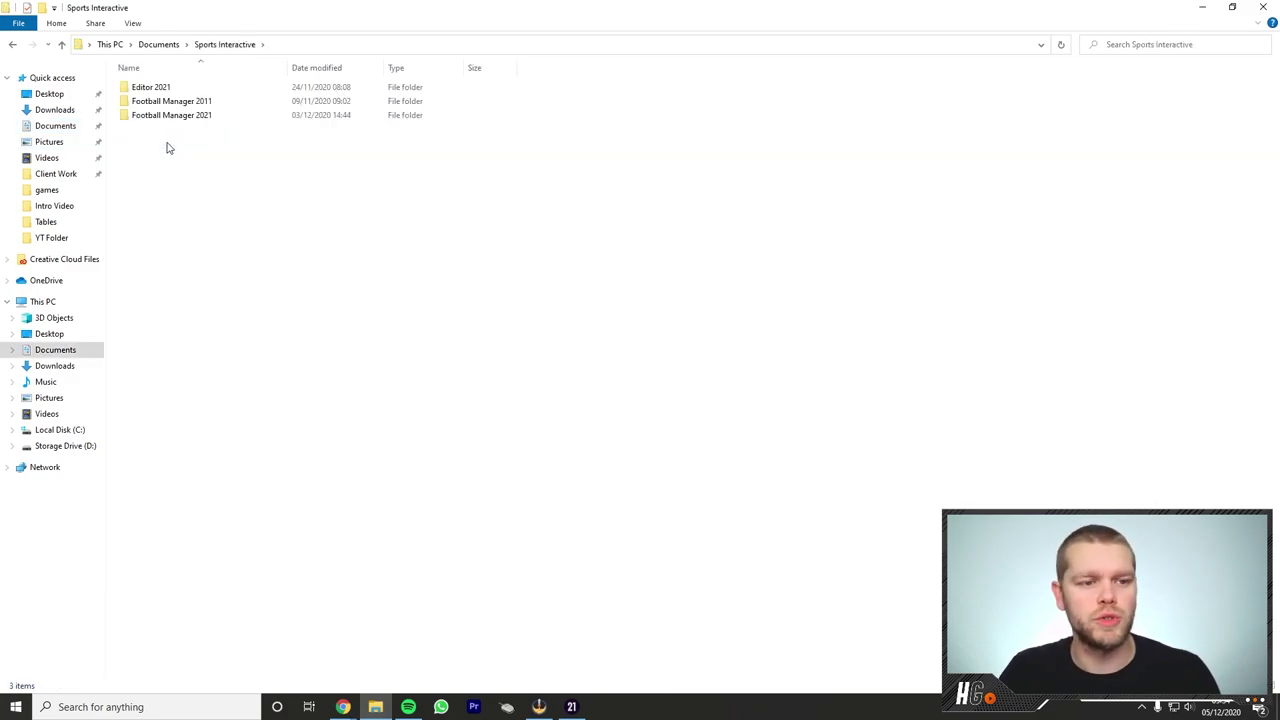
{"action": "double_click", "coordinate": [209, 117]}
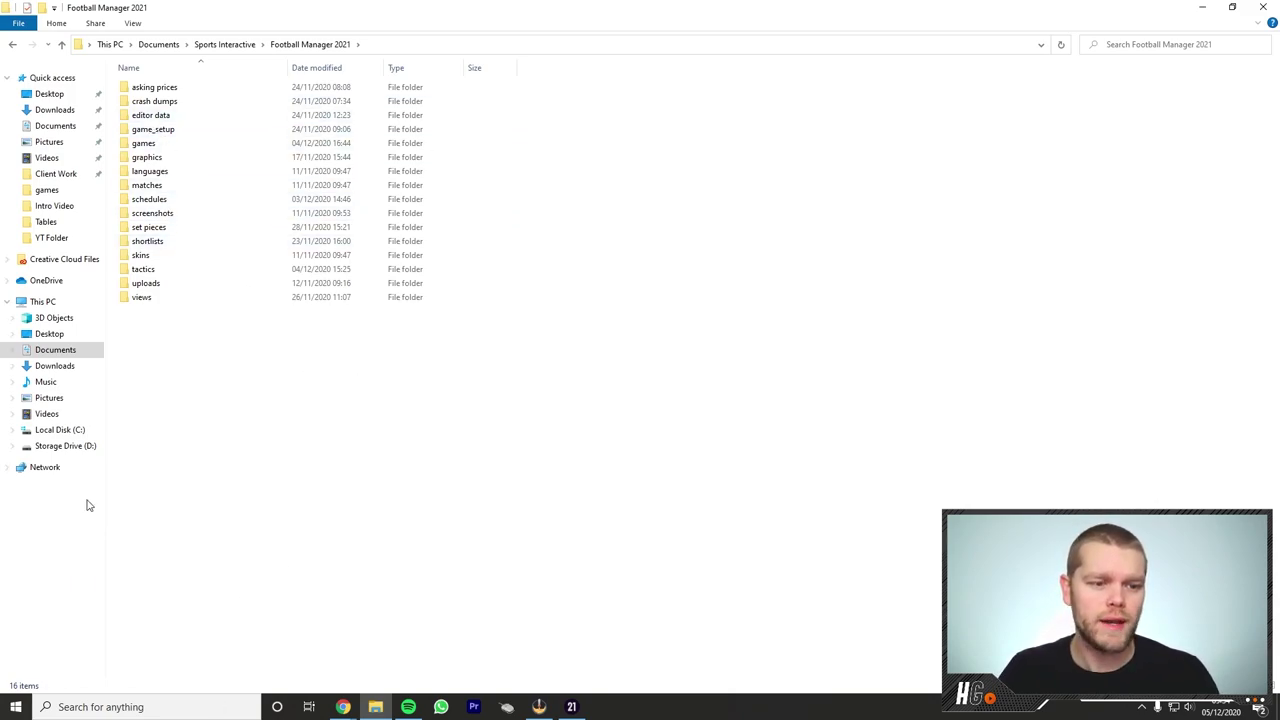
{"action": "right_click", "coordinate": [251, 349]}
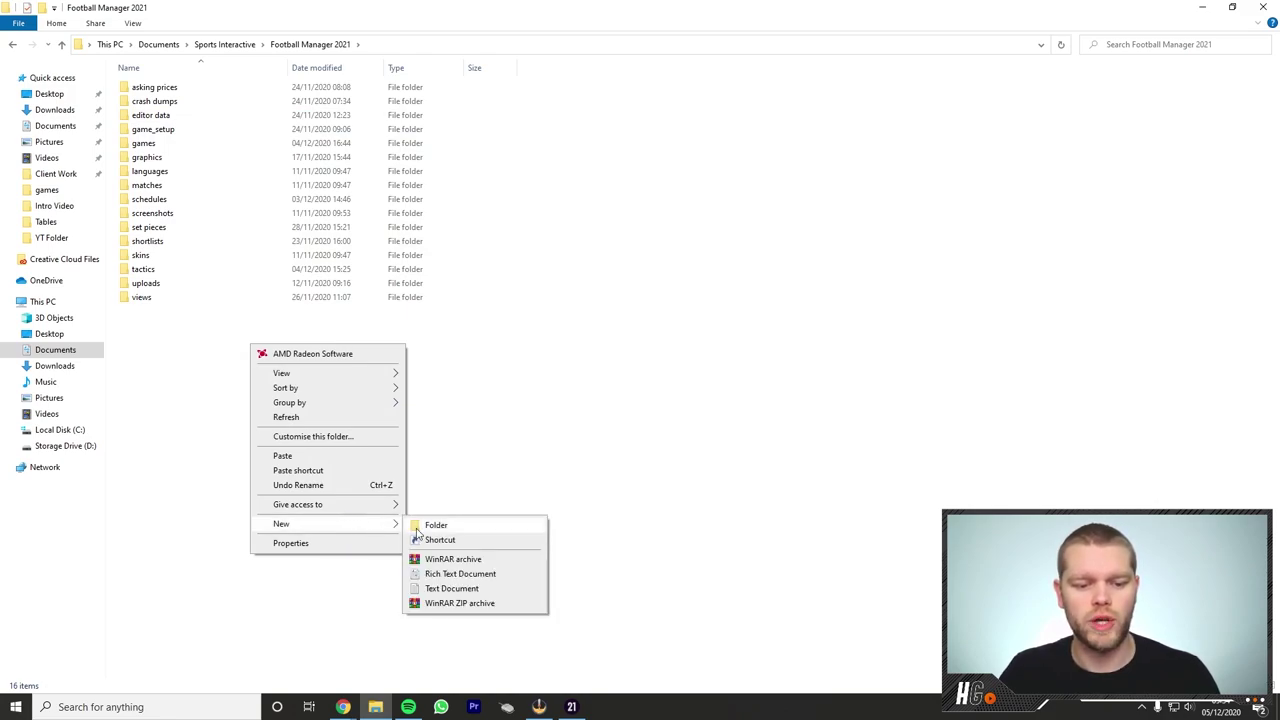
{"action": "left_click", "coordinate": [208, 396]}
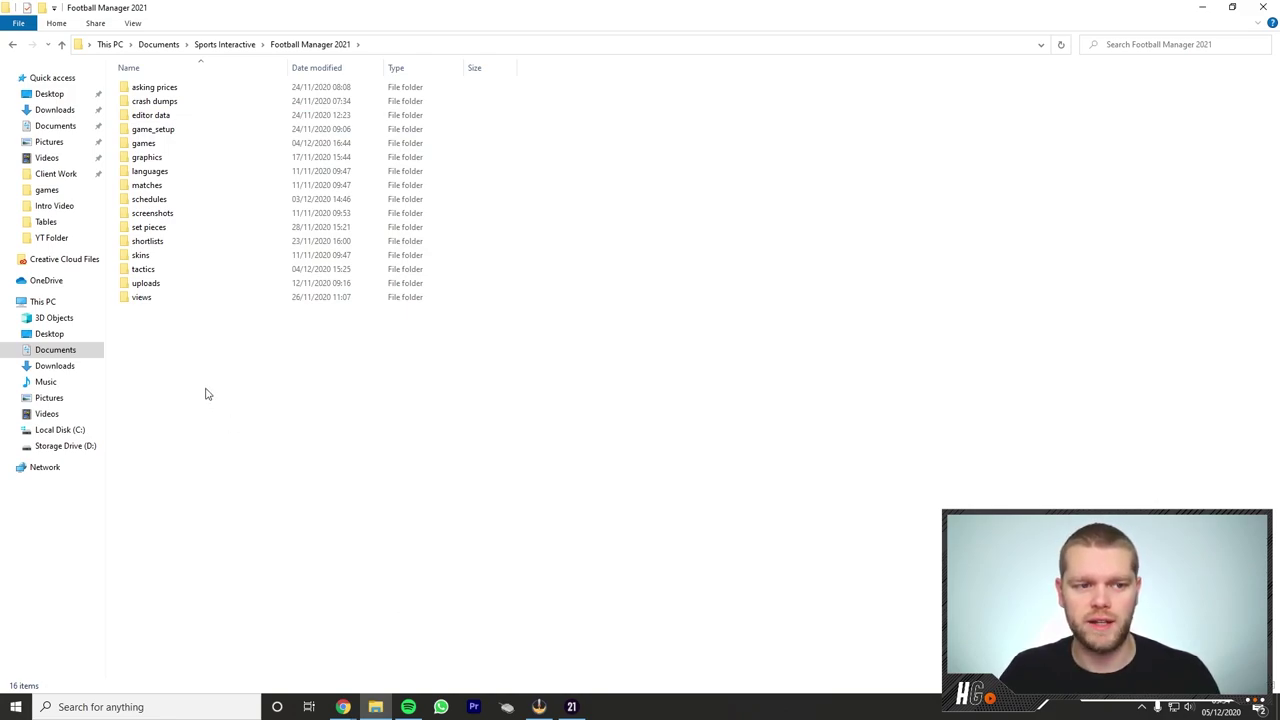
{"action": "double_click", "coordinate": [188, 116]}
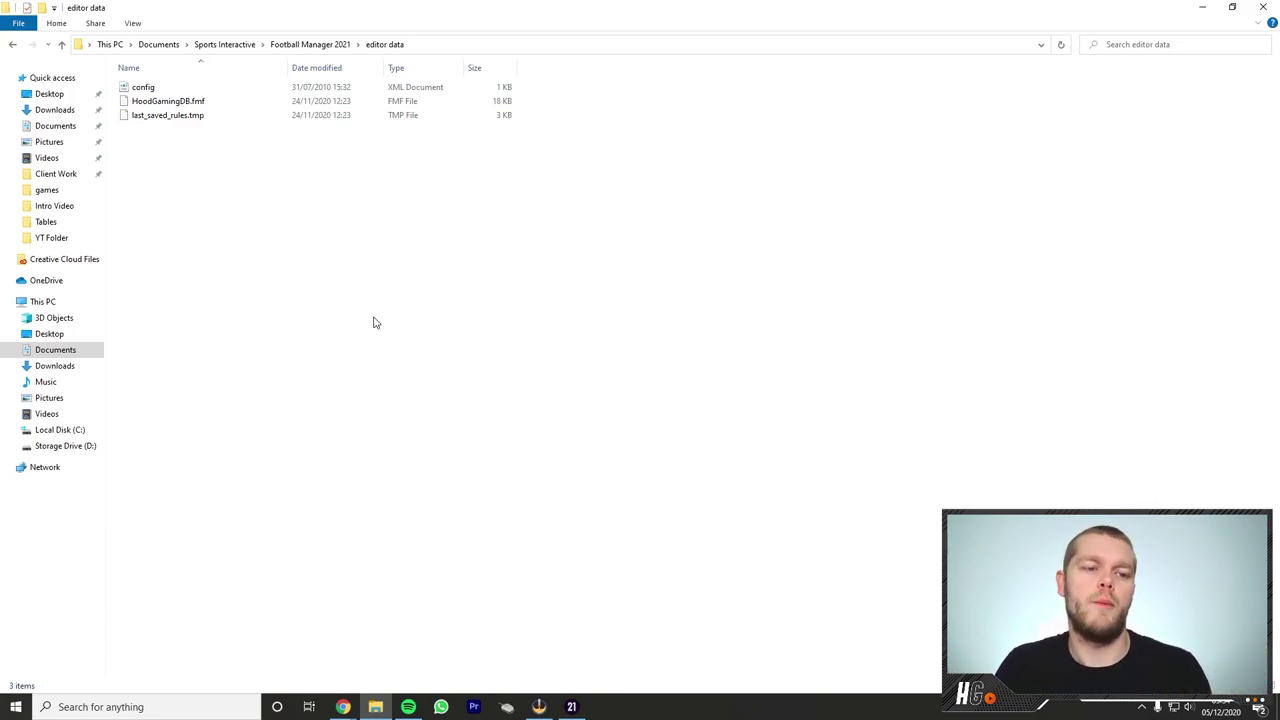
{"action": "right_click", "coordinate": [208, 174]}
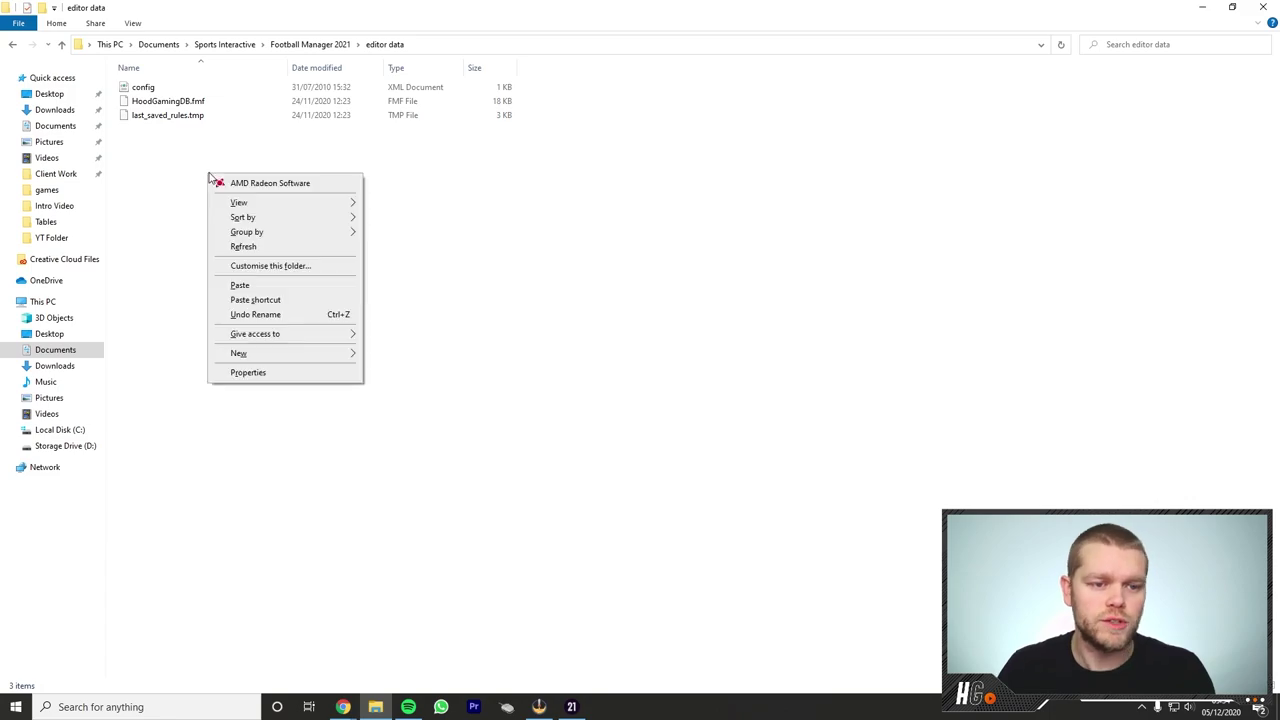
{"action": "left_click", "coordinate": [302, 286]}
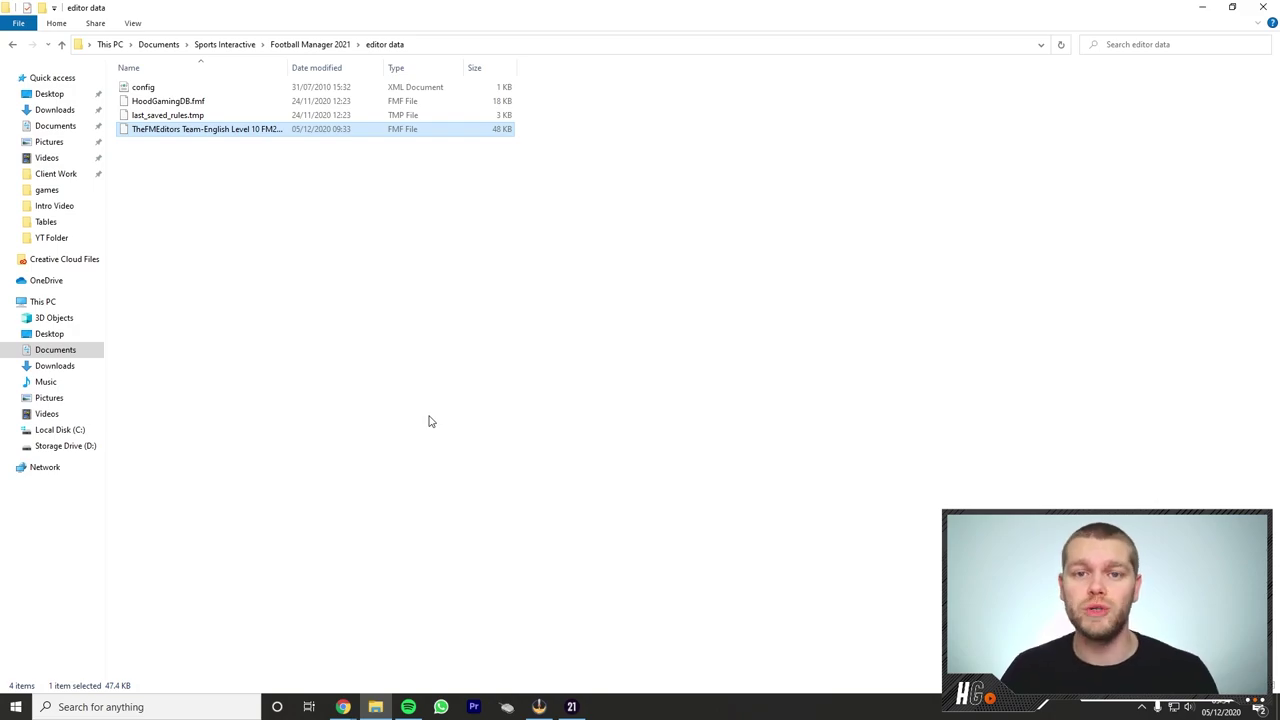
Switch to Football Manager 2021 and start a new career, confirming the database selection with TheFMEditors Team-English Level 10 FM21 enabled
{"action": "left_click", "coordinate": [304, 46]}
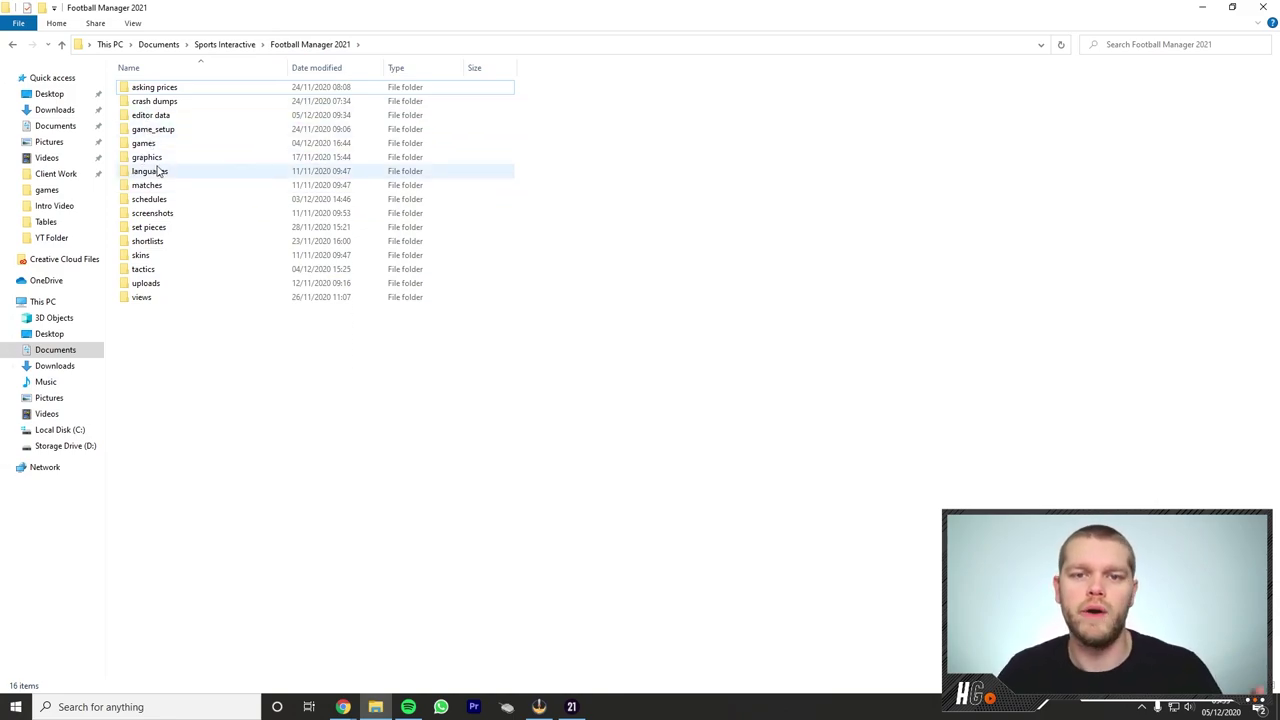
{"action": "left_click", "coordinate": [571, 707]}
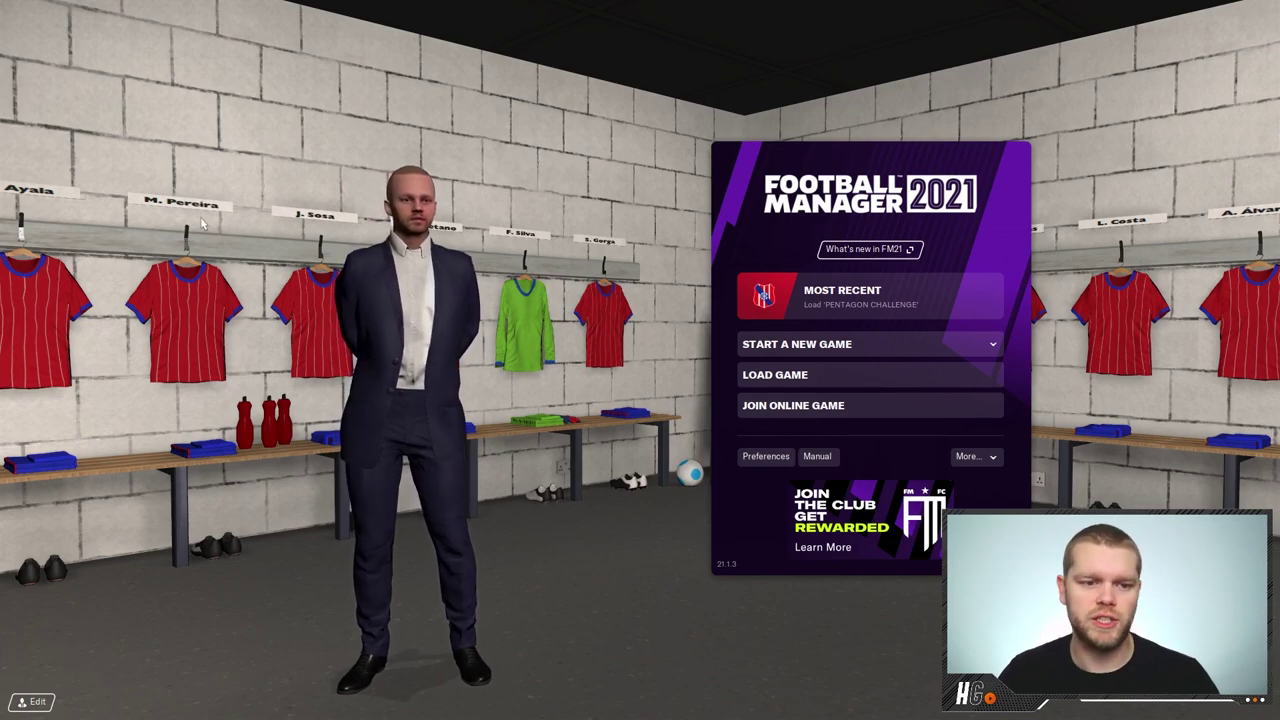
{"action": "left_click", "coordinate": [876, 345]}
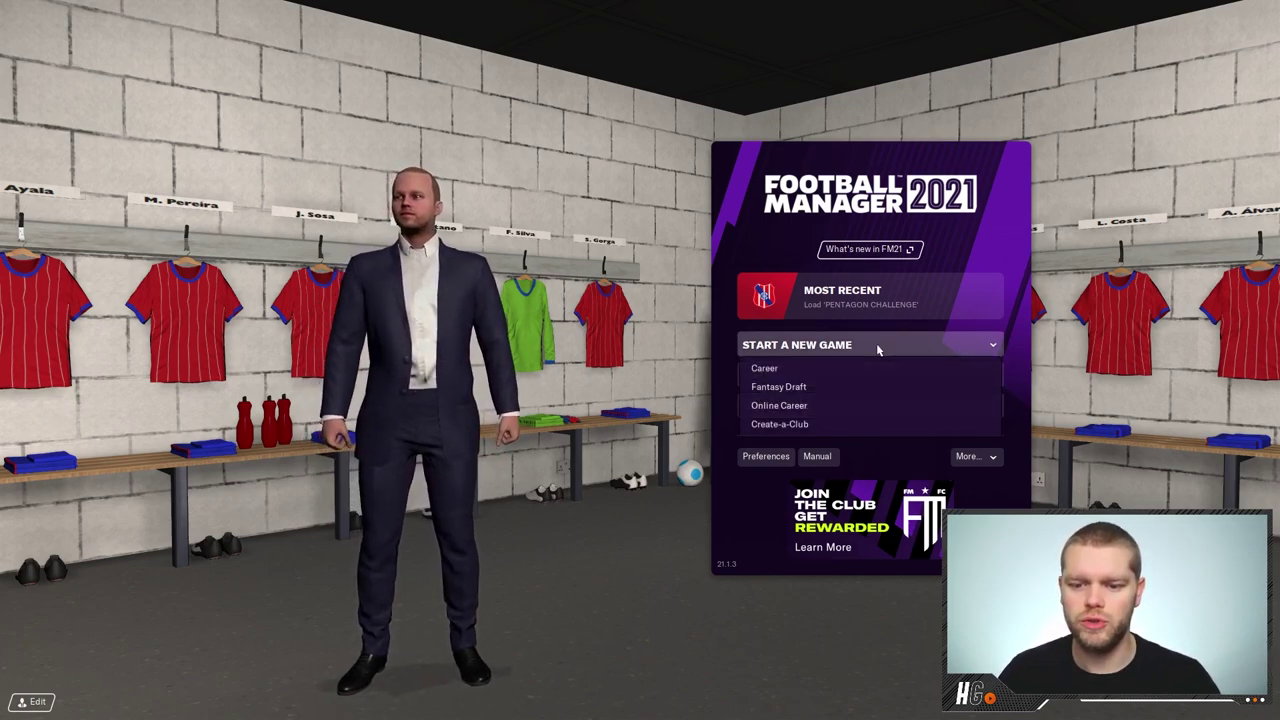
{"action": "left_click", "coordinate": [786, 368]}
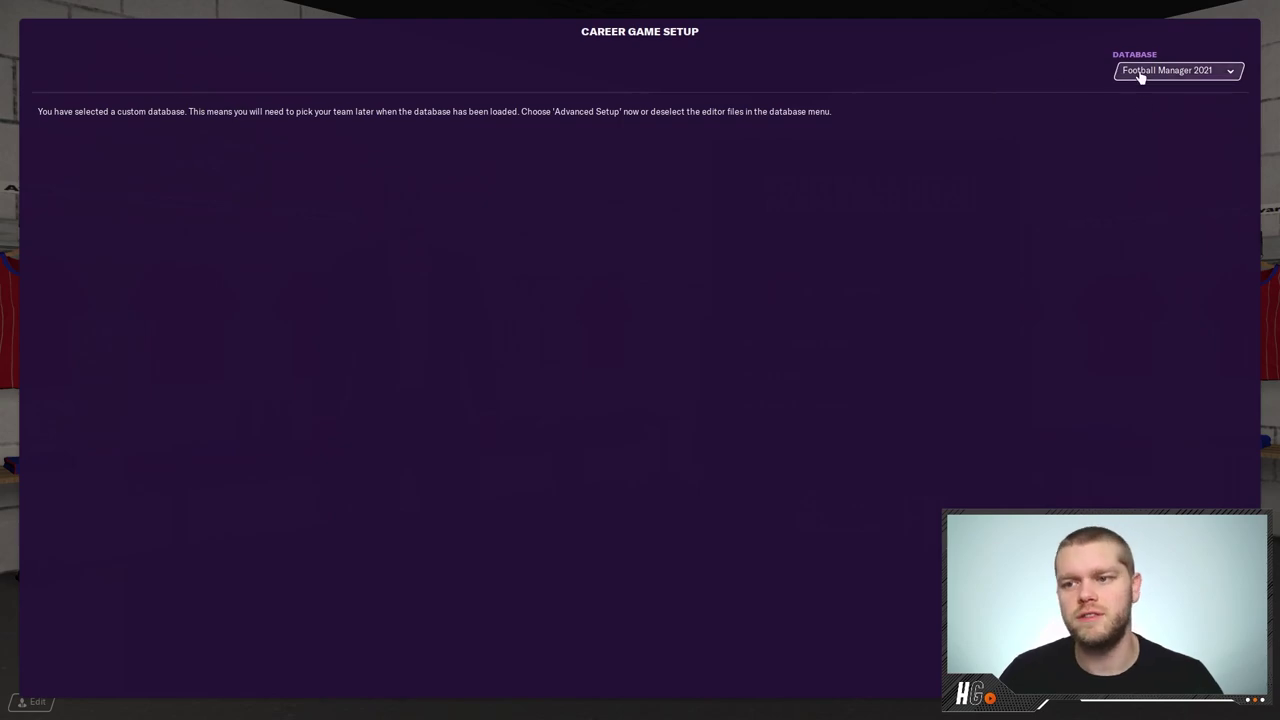
{"action": "left_click", "coordinate": [1140, 72]}
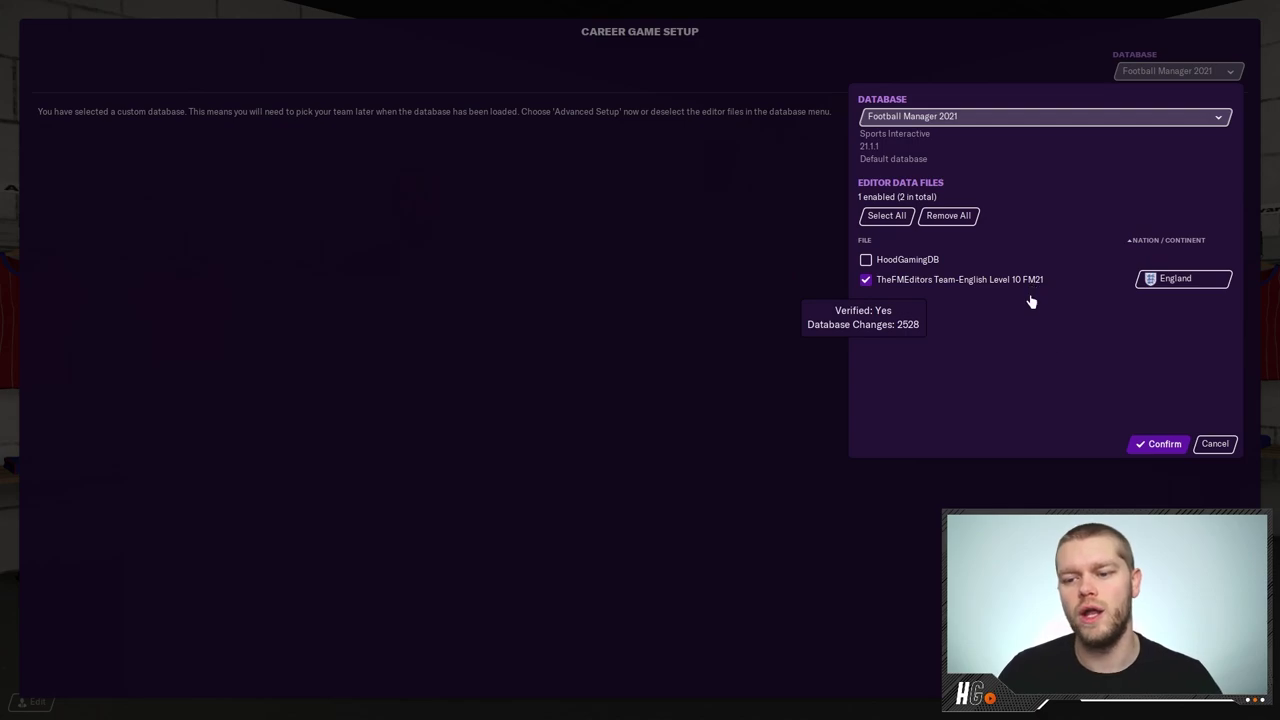
{"action": "left_click", "coordinate": [1154, 446]}
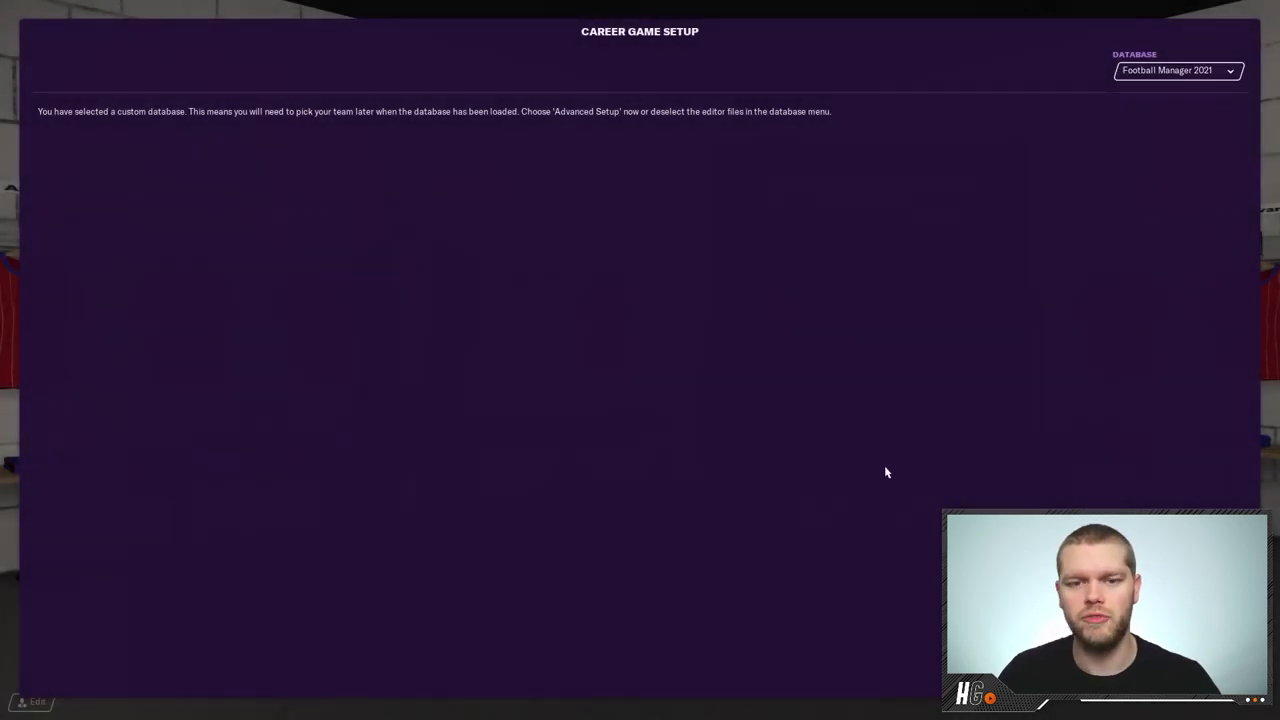
Continue to the advanced setup and remove the Italian, Scottish, Spanish and Welsh leagues from the active leagues
{"action": "left_click", "coordinate": [926, 557]}
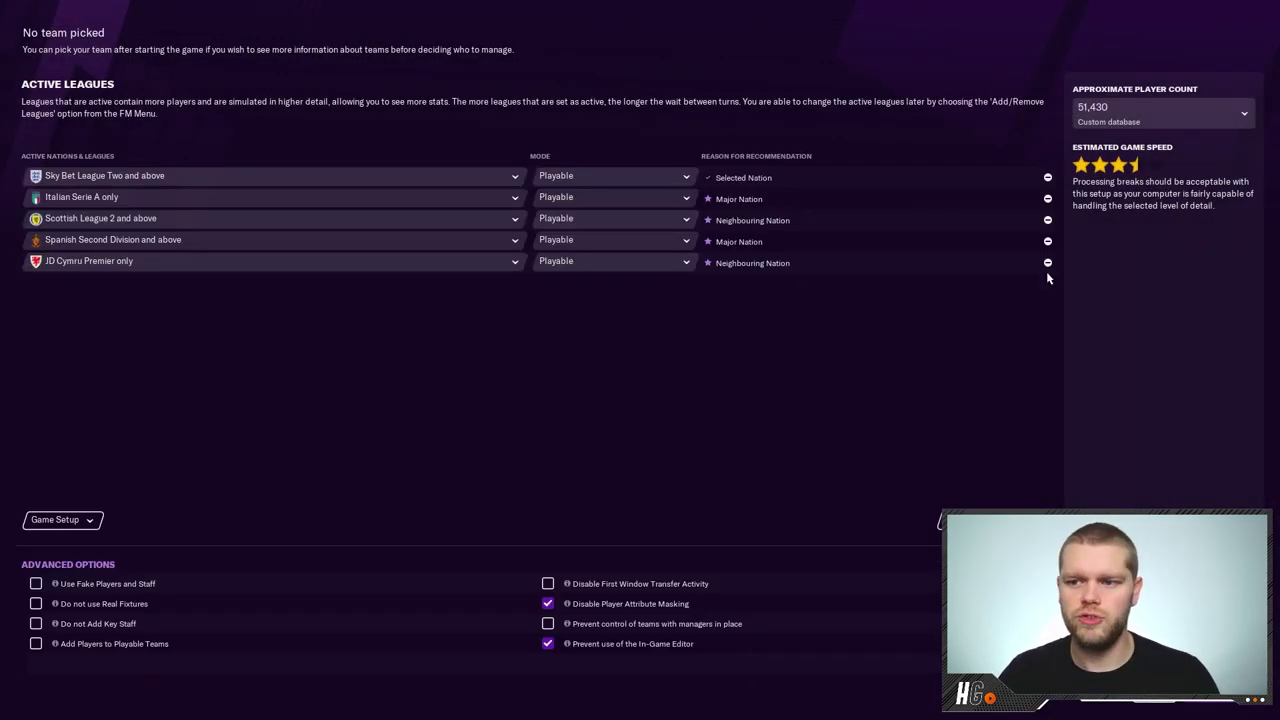
{"action": "left_click", "coordinate": [1047, 199]}
{"action": "left_click", "coordinate": [1047, 199]}
{"action": "left_click", "coordinate": [1047, 199]}
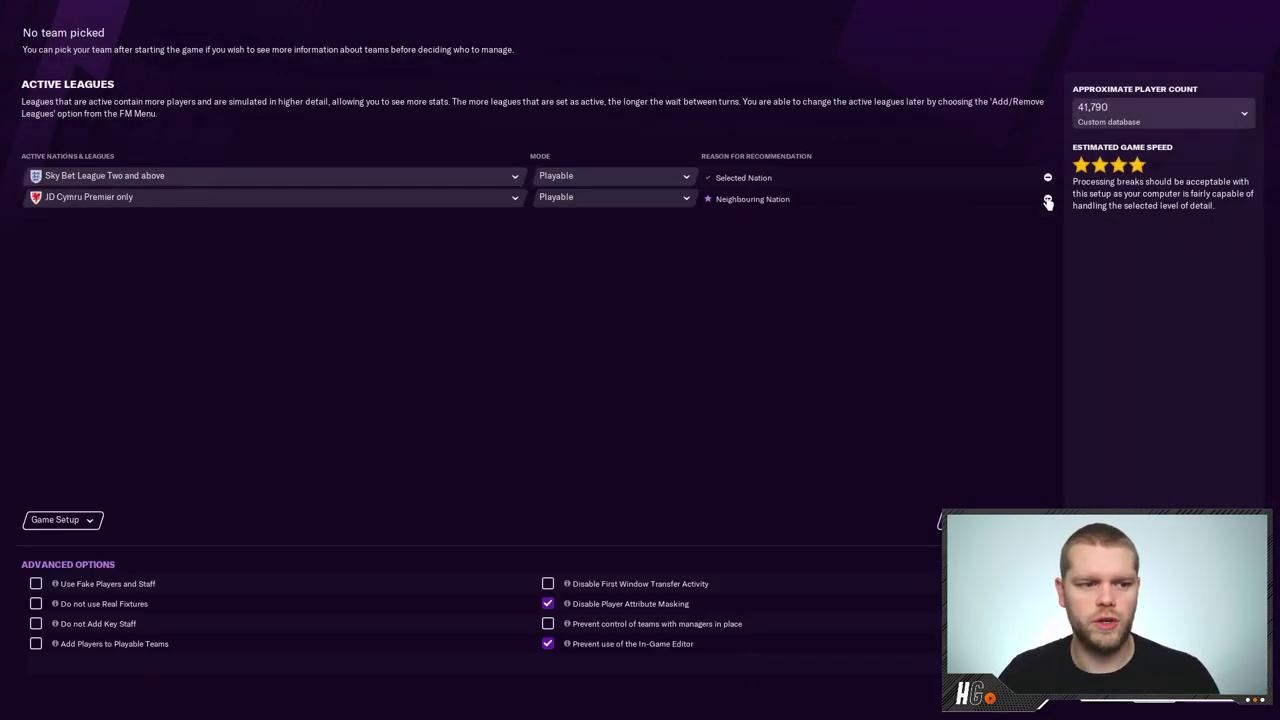
{"action": "left_click", "coordinate": [1047, 199]}
Set England's active leagues to English County Leagues (Level 10) and above and start the game
{"action": "left_click", "coordinate": [510, 177]}
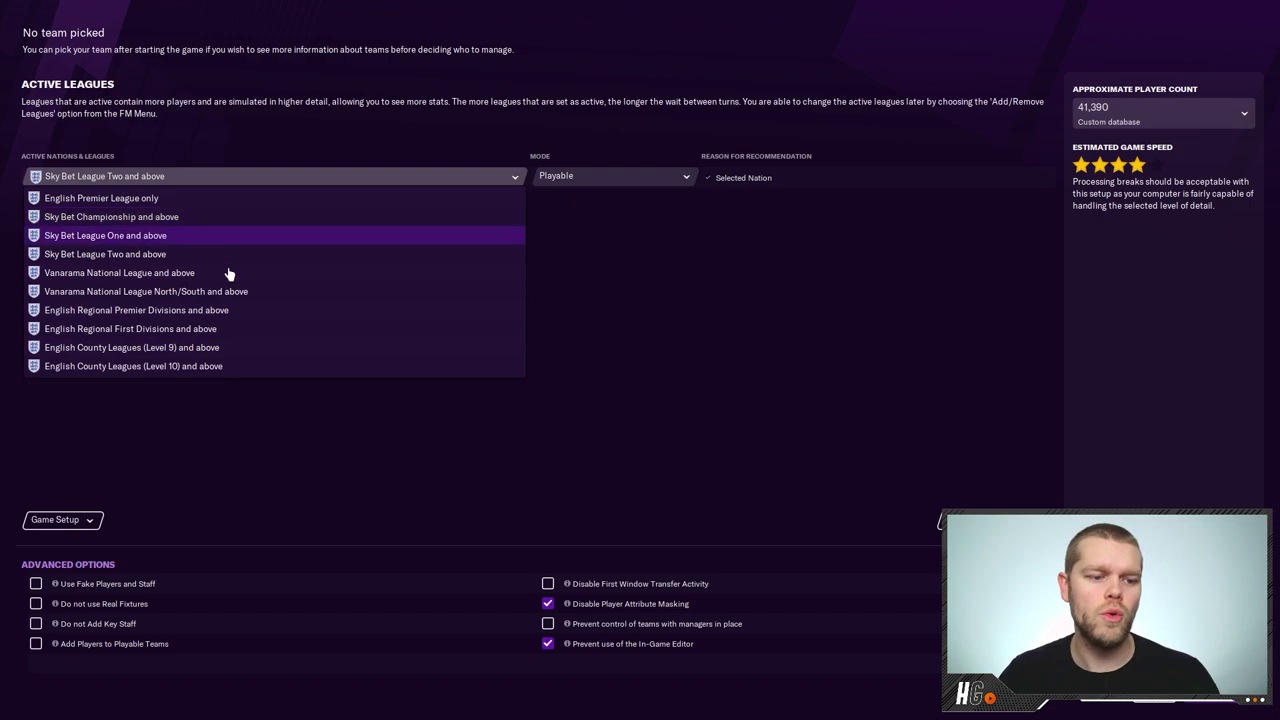
{"action": "left_click", "coordinate": [257, 367]}
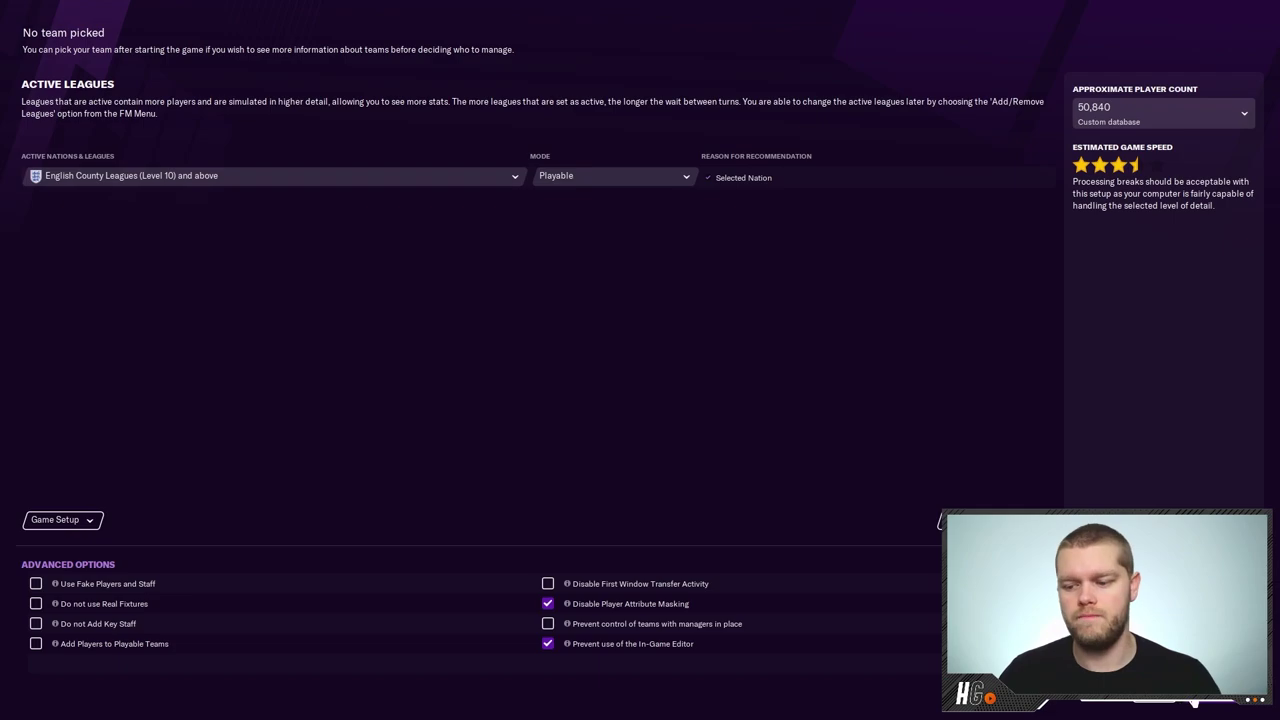
{"action": "left_click", "coordinate": [1218, 702]}
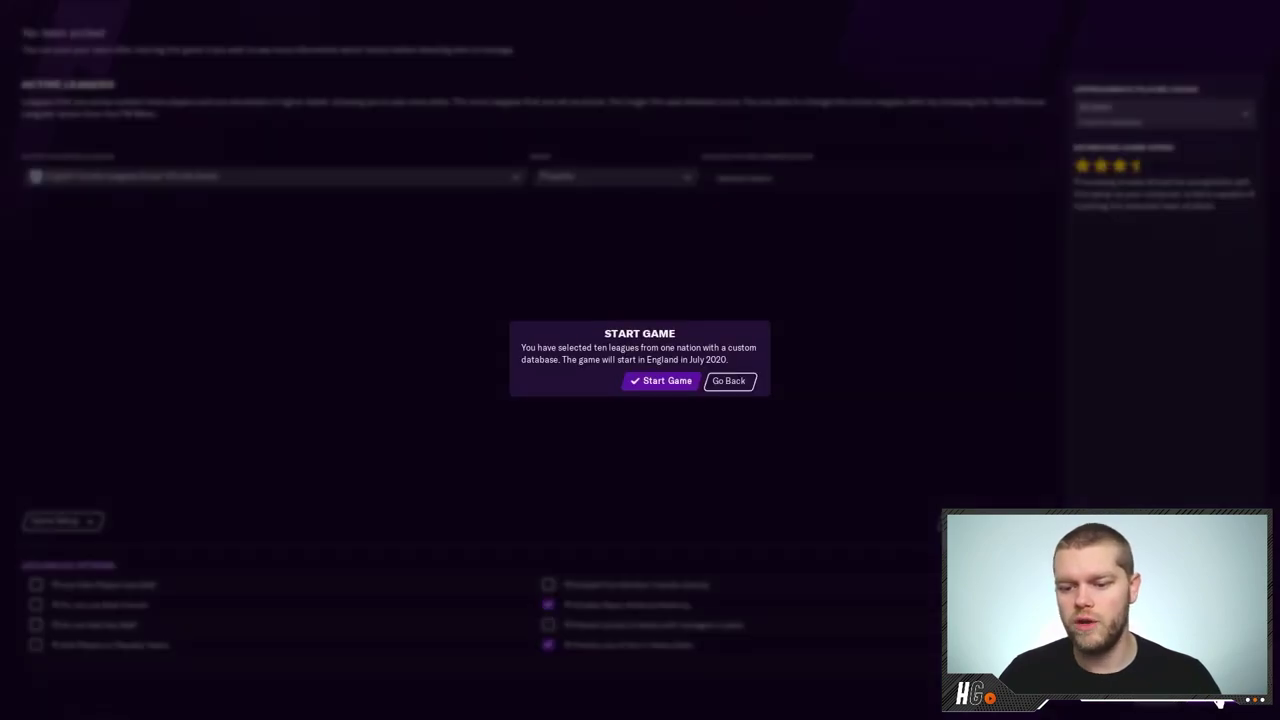
{"action": "left_click", "coordinate": [658, 381]}
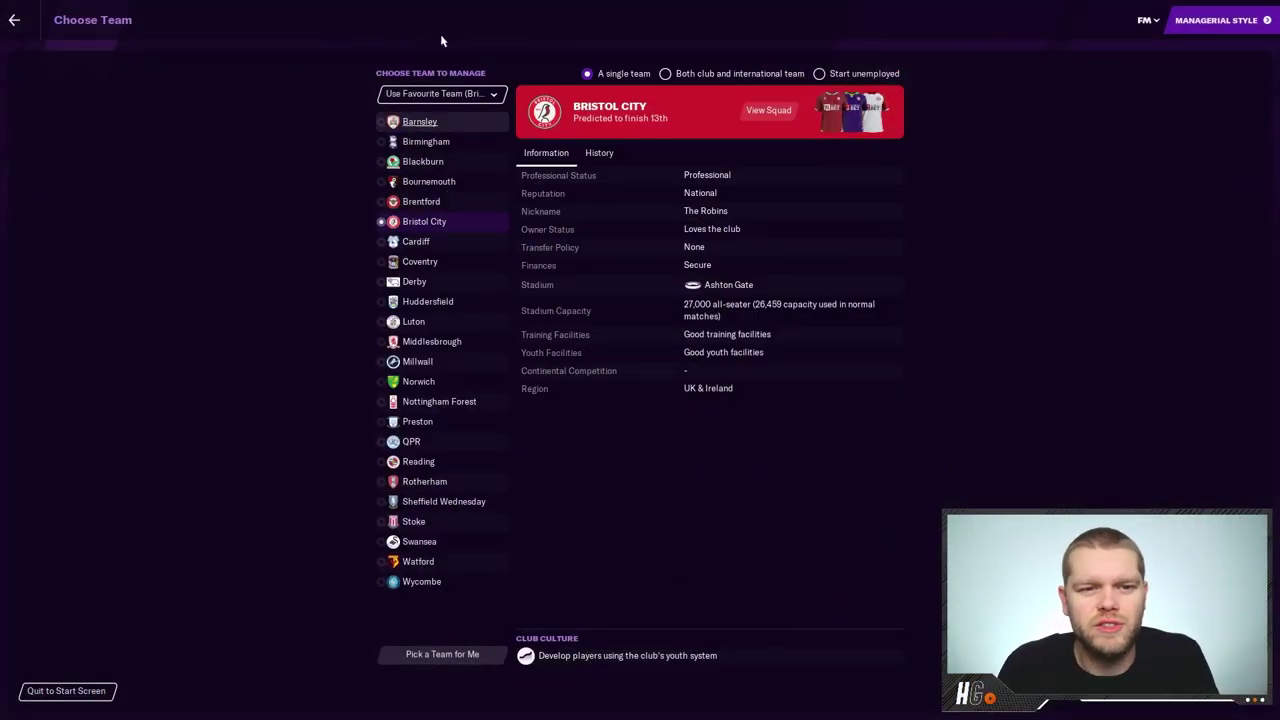
Choose Longwell Green from the Level 10 English Western League Division One as the team to manage
{"action": "left_click", "coordinate": [440, 93]}
{"action": "mouse_move", "coordinate": [462, 151]}
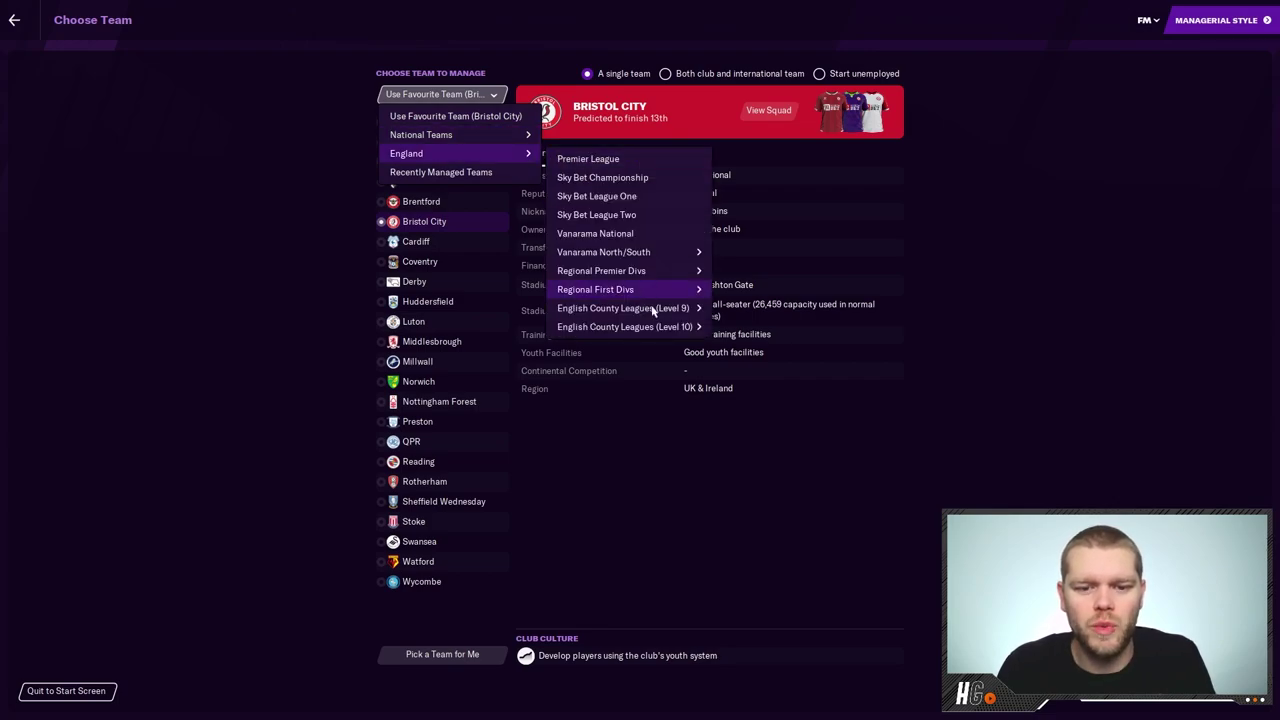
{"action": "mouse_move", "coordinate": [657, 334]}
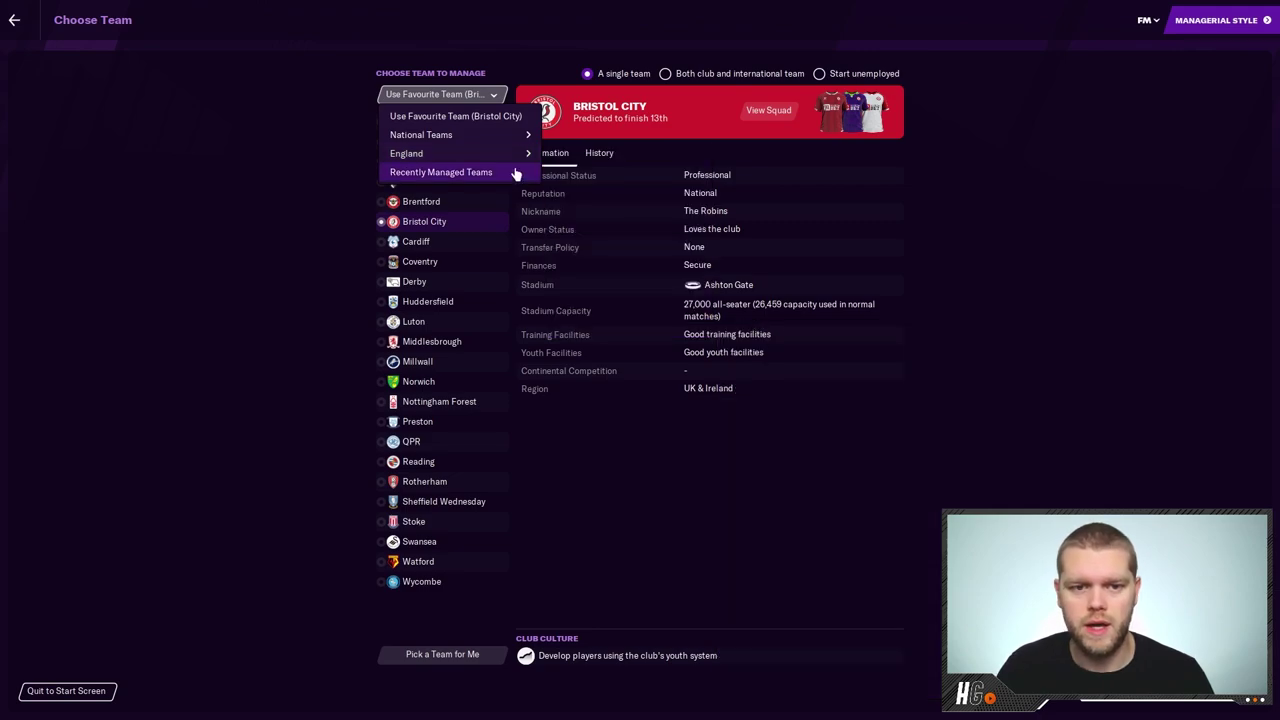
{"action": "mouse_move", "coordinate": [517, 150]}
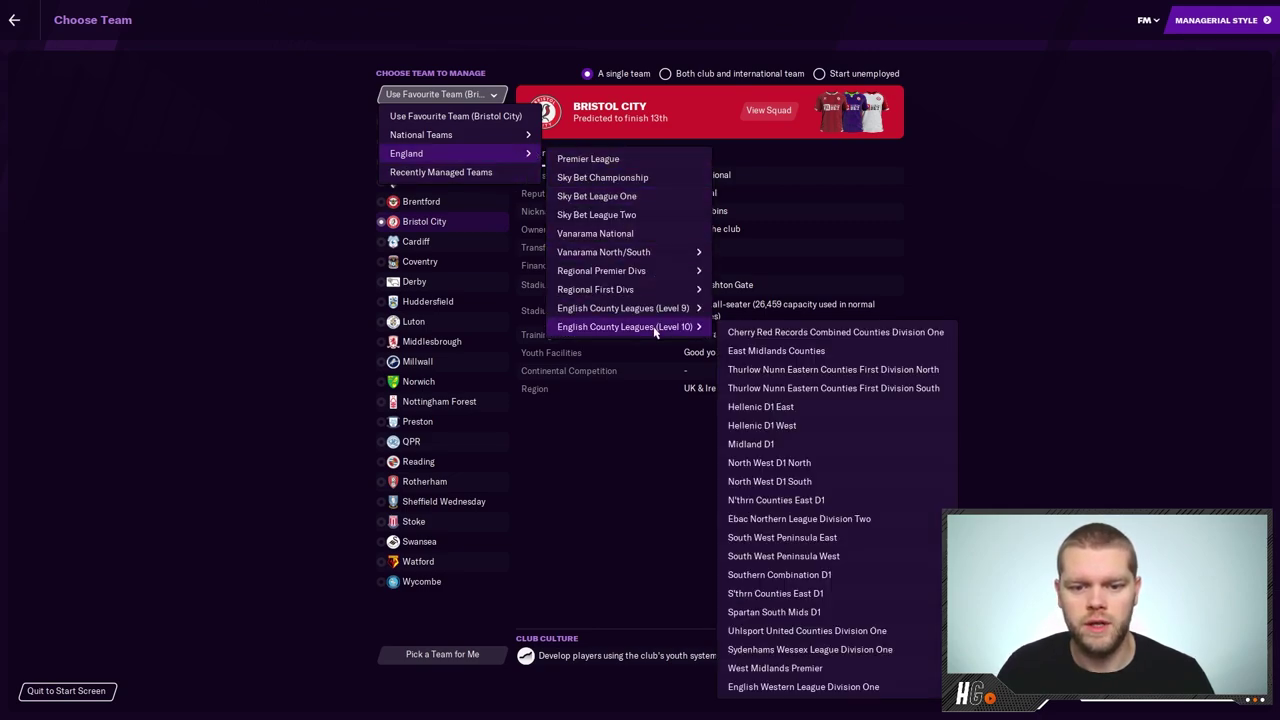
{"action": "left_click", "coordinate": [824, 688]}
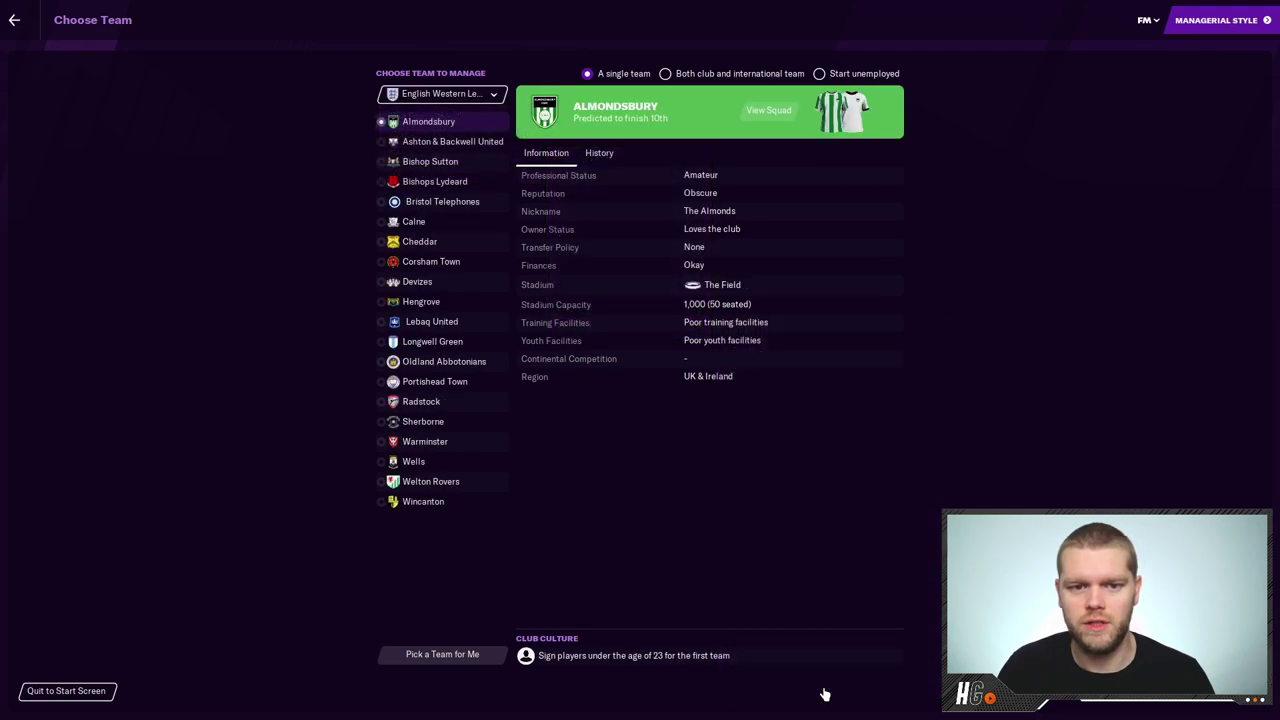
{"action": "left_click", "coordinate": [484, 342]}
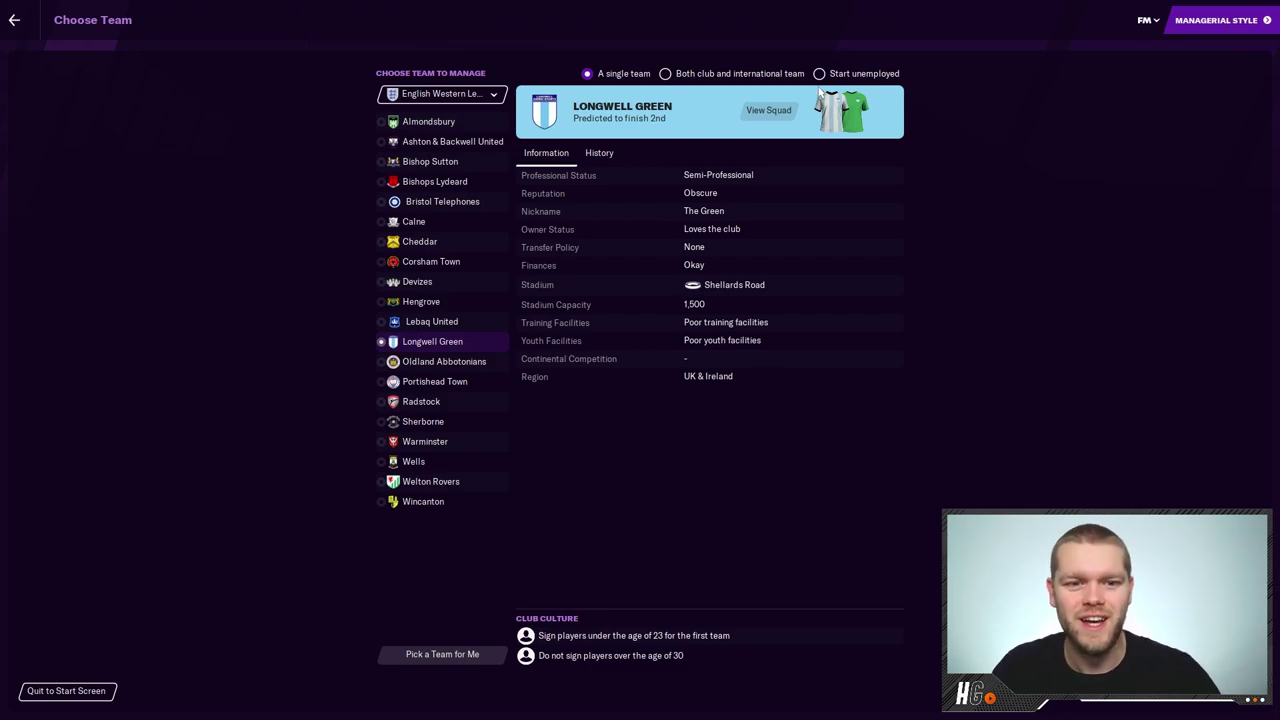
{"action": "left_click", "coordinate": [483, 94]}
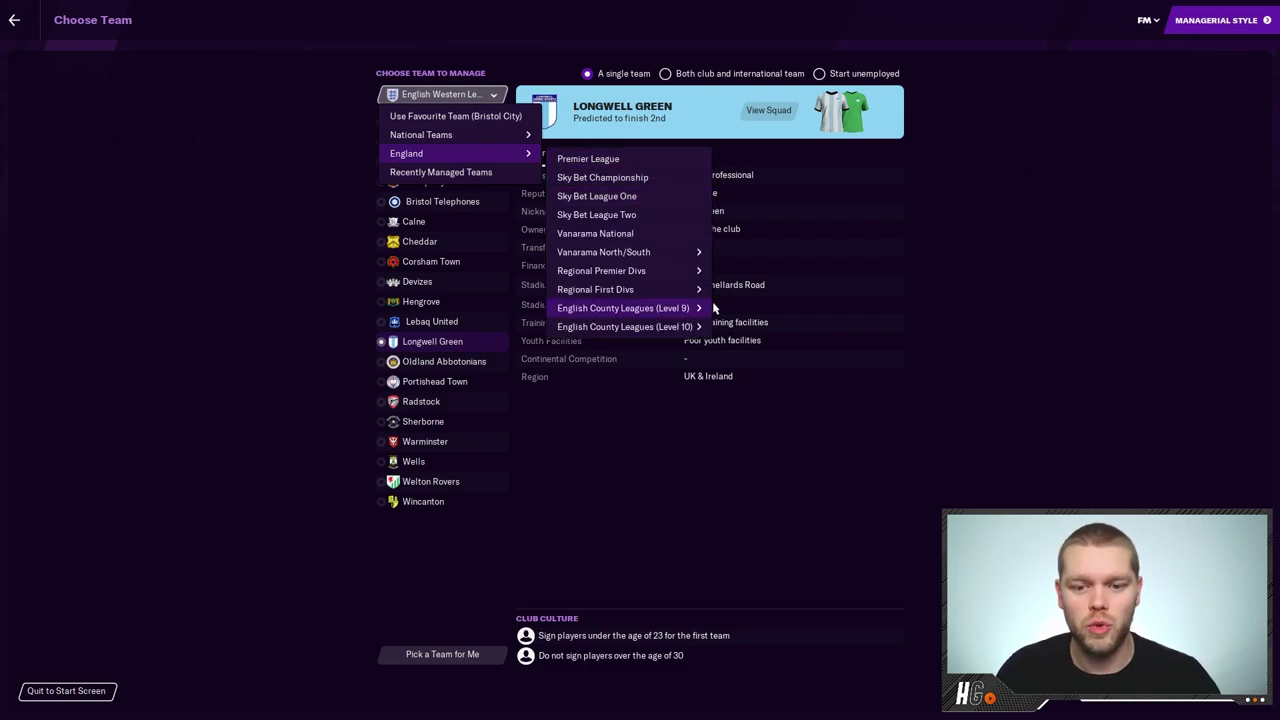
{"action": "mouse_move", "coordinate": [687, 314]}
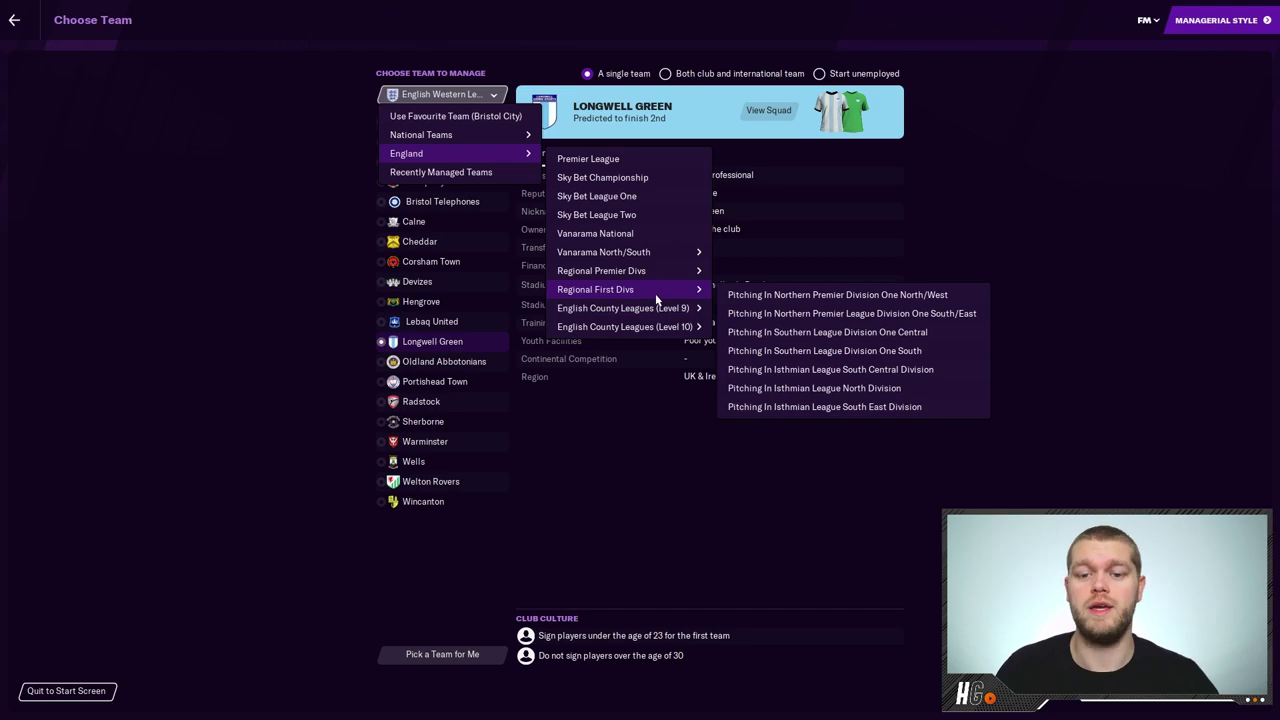
{"action": "mouse_move", "coordinate": [645, 255]}
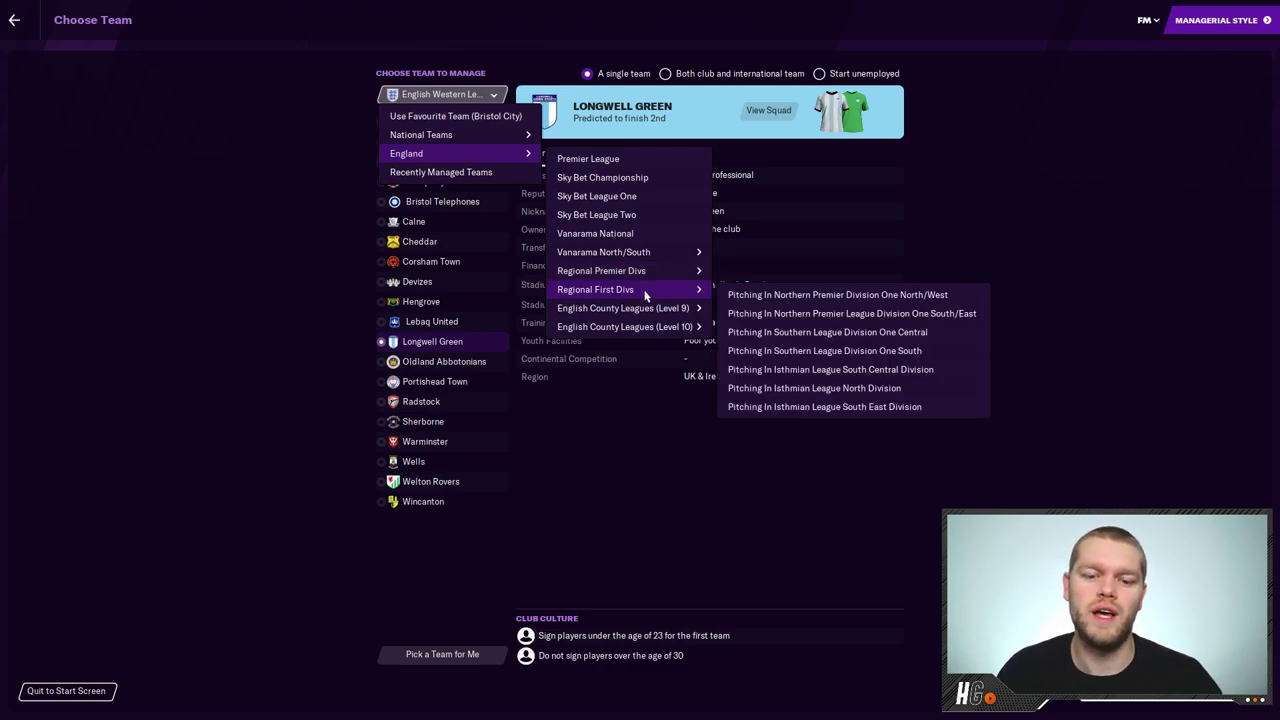
{"action": "mouse_move", "coordinate": [644, 331]}
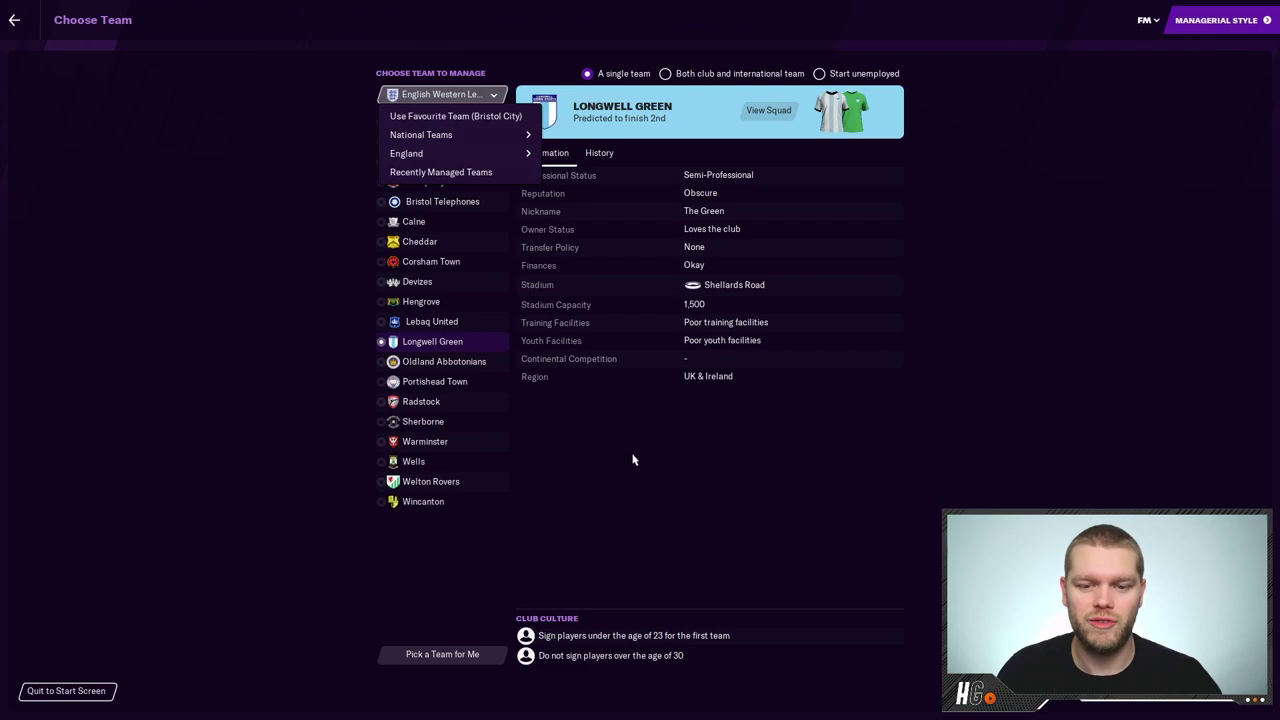
{"action": "left_click", "coordinate": [789, 540]}
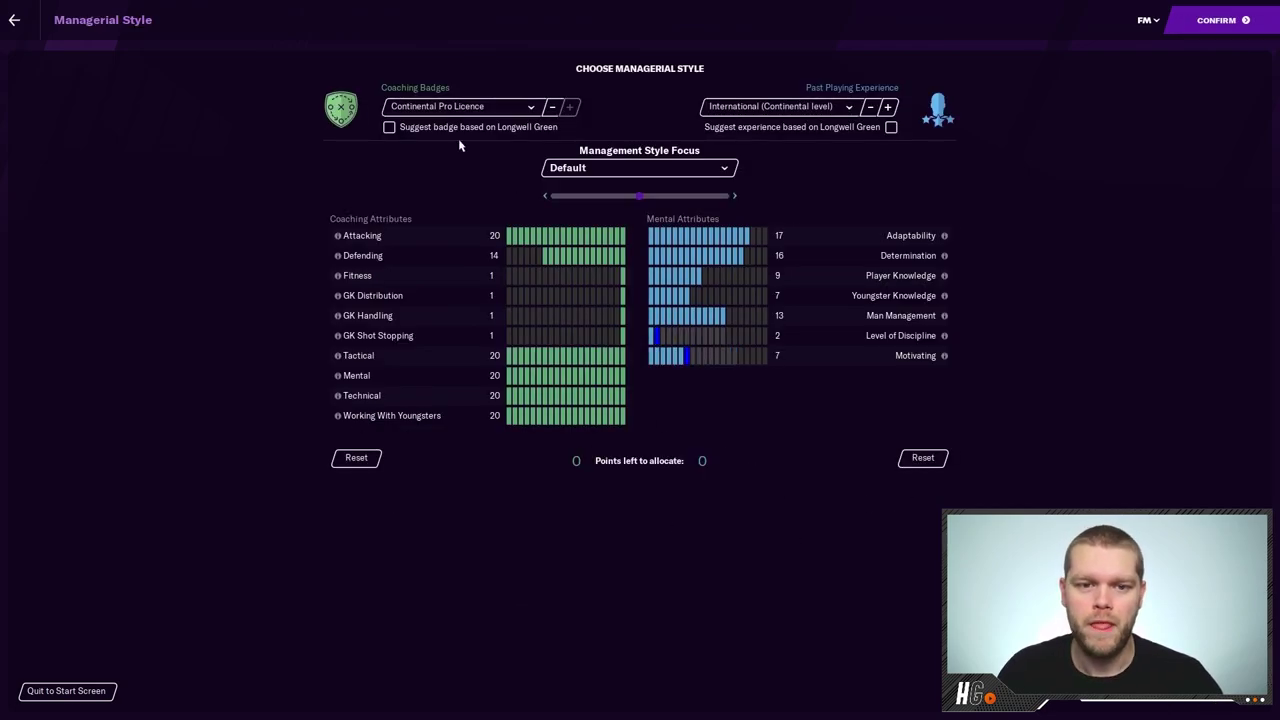
Base the coaching badge and past playing experience on Longwell Green, then confirm the managerial style and start playing
{"action": "left_click", "coordinate": [389, 127]}
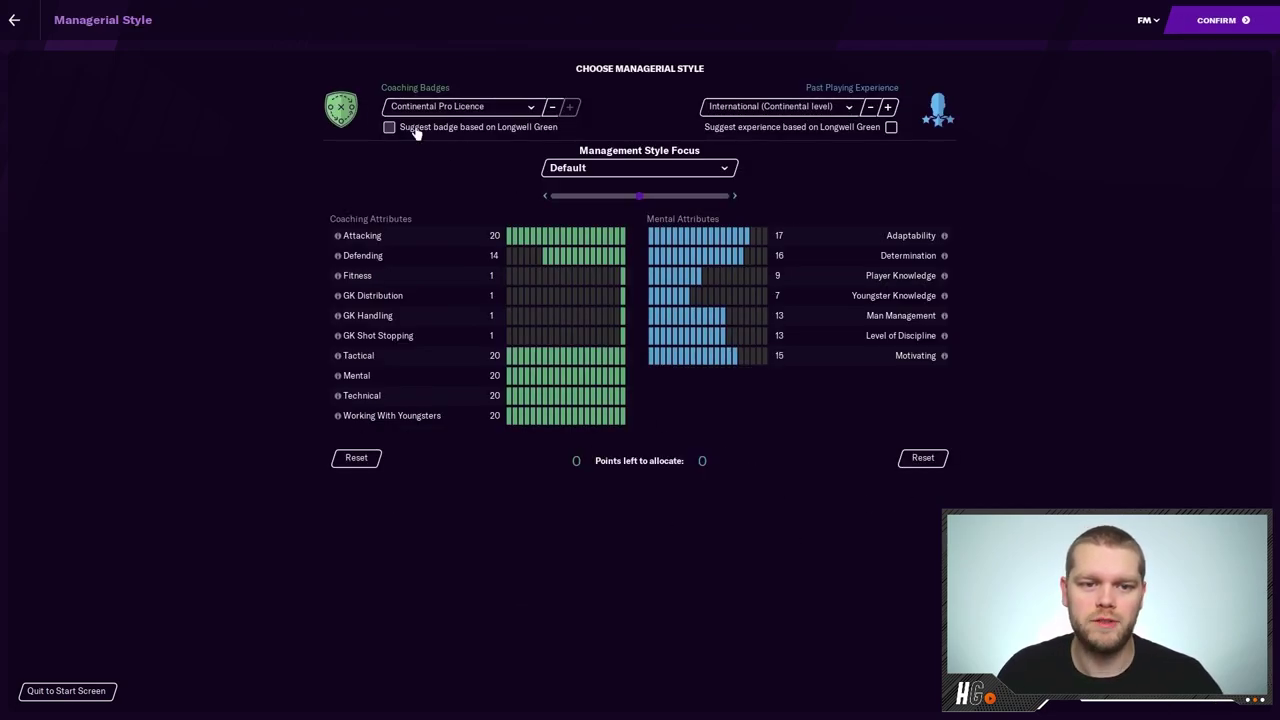
{"action": "left_click", "coordinate": [890, 127]}
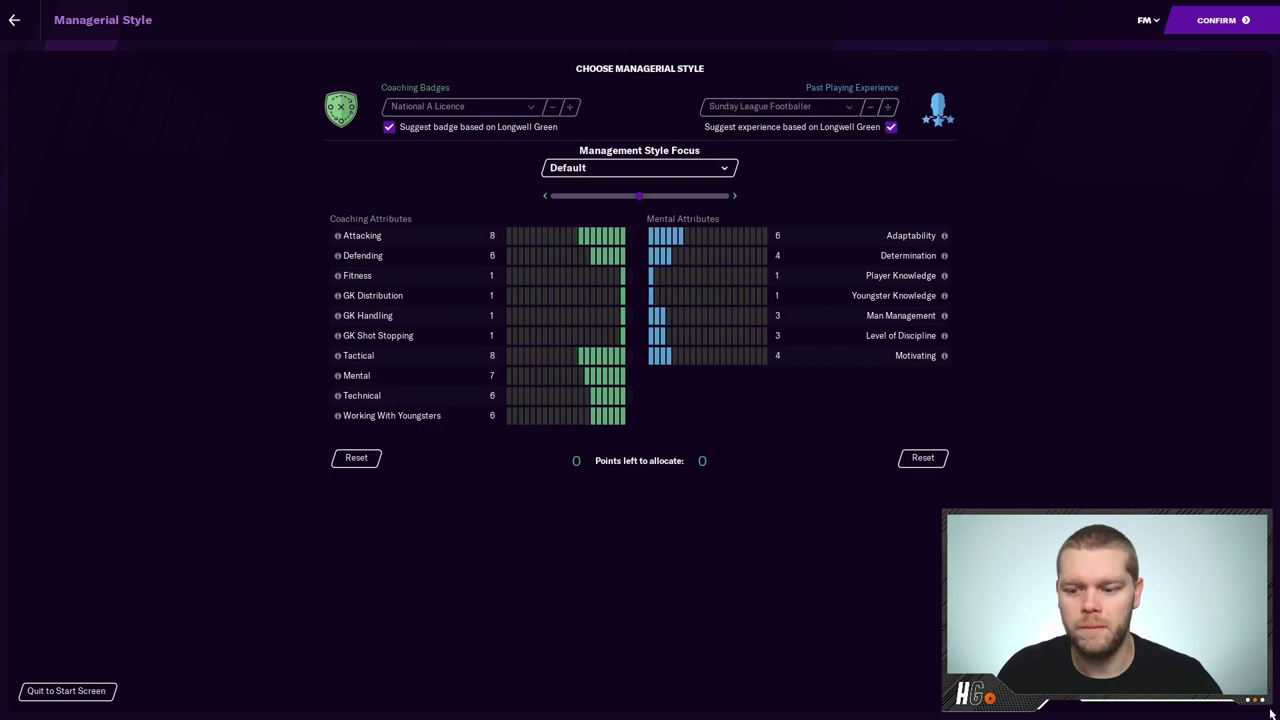
{"action": "left_click", "coordinate": [1218, 20]}
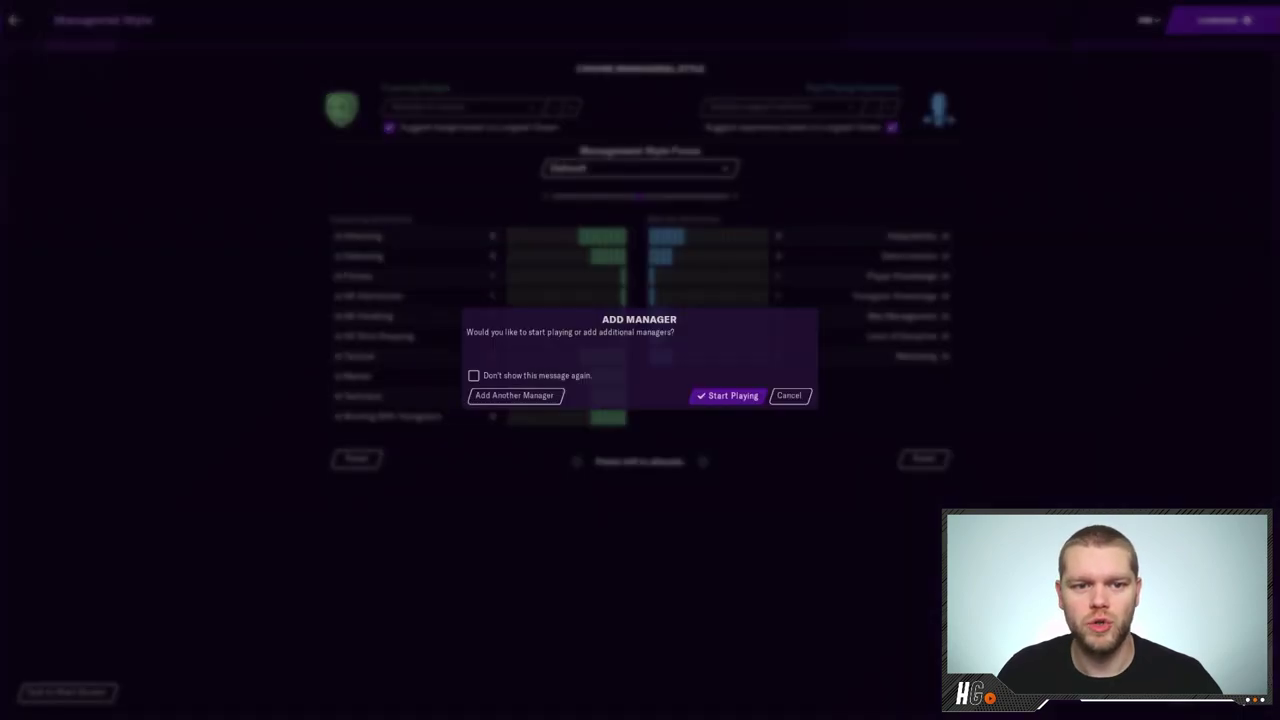
{"action": "left_click", "coordinate": [740, 401]}
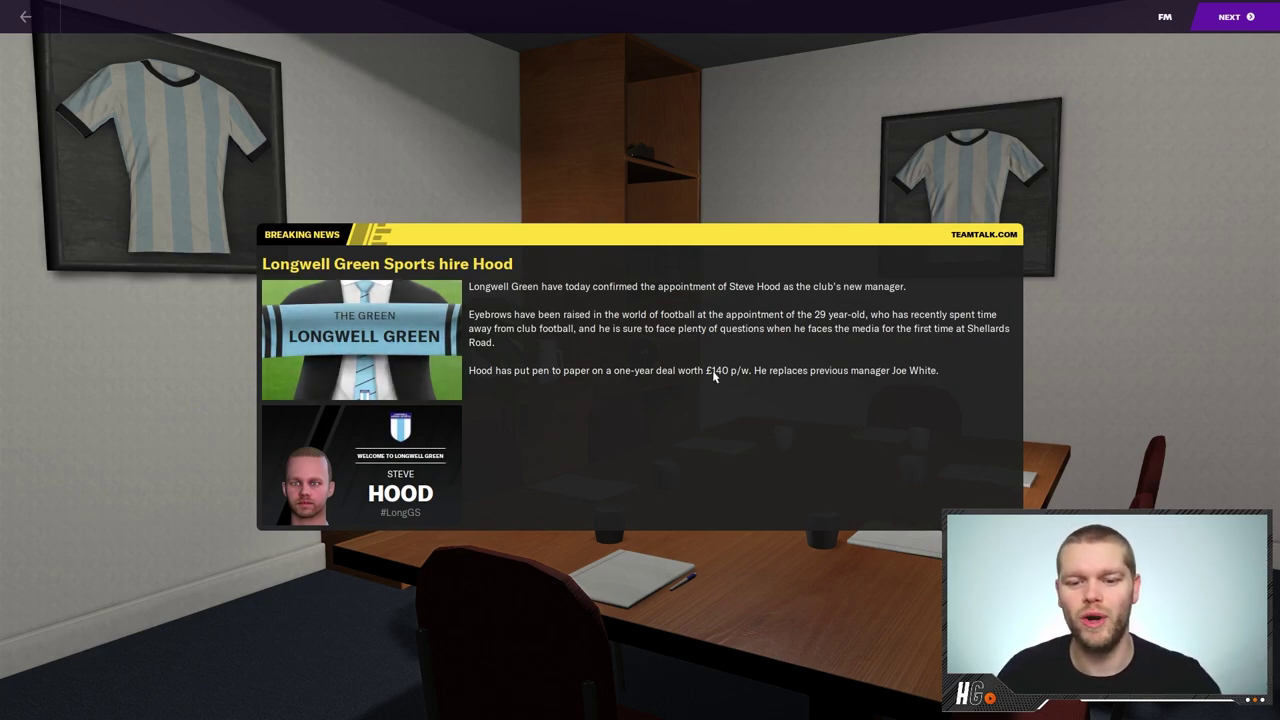
Go through the appointment news and the chairman's welcome pack, reading the club vision and its season objectives
{"action": "left_click", "coordinate": [1229, 15]}
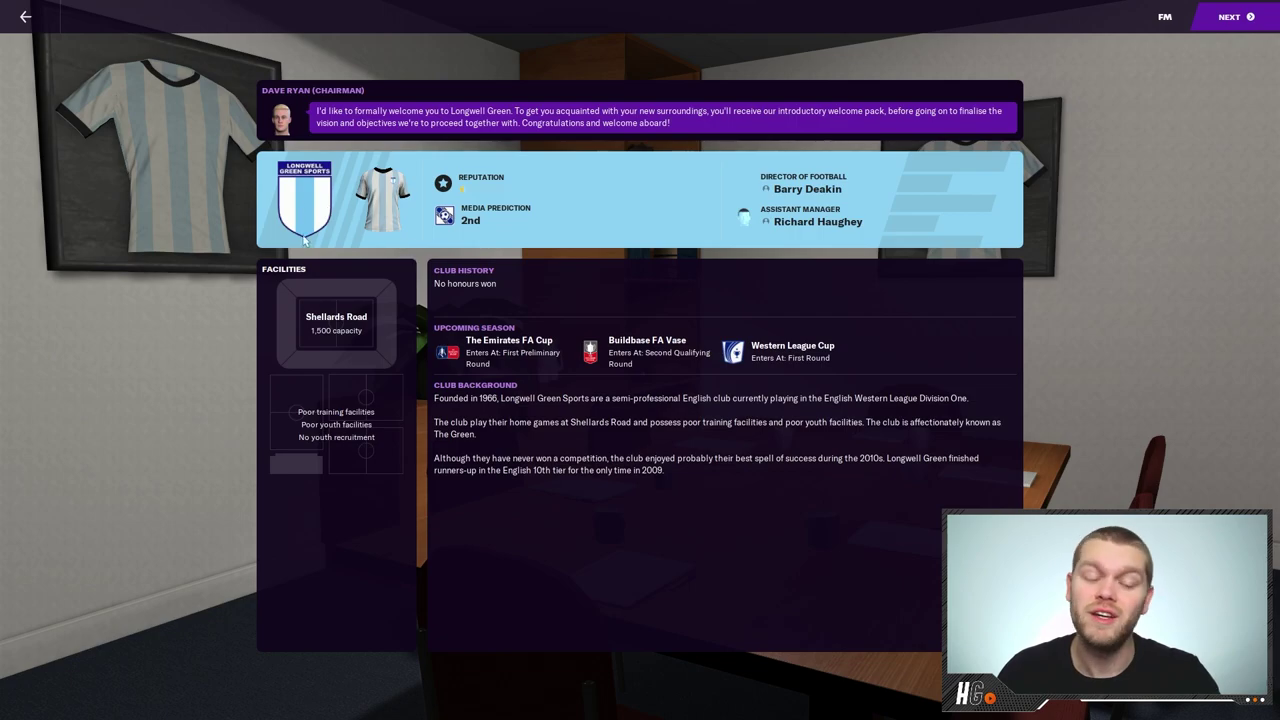
{"action": "left_click", "coordinate": [1236, 18]}
{"action": "left_click", "coordinate": [1236, 18]}
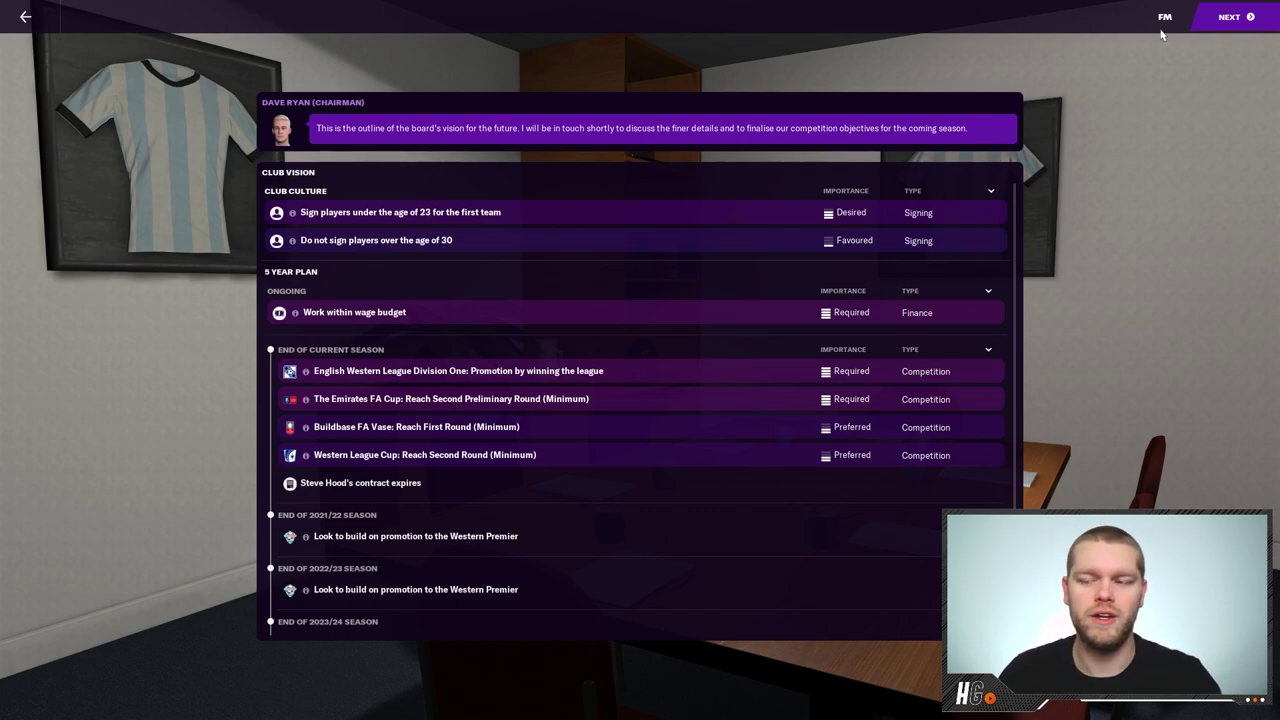
{"action": "scroll", "coordinate": [449, 429], "scroll_direction": "down", "scroll_amount": 2}
{"action": "scroll", "coordinate": [430, 505], "scroll_direction": "up", "scroll_amount": 2}
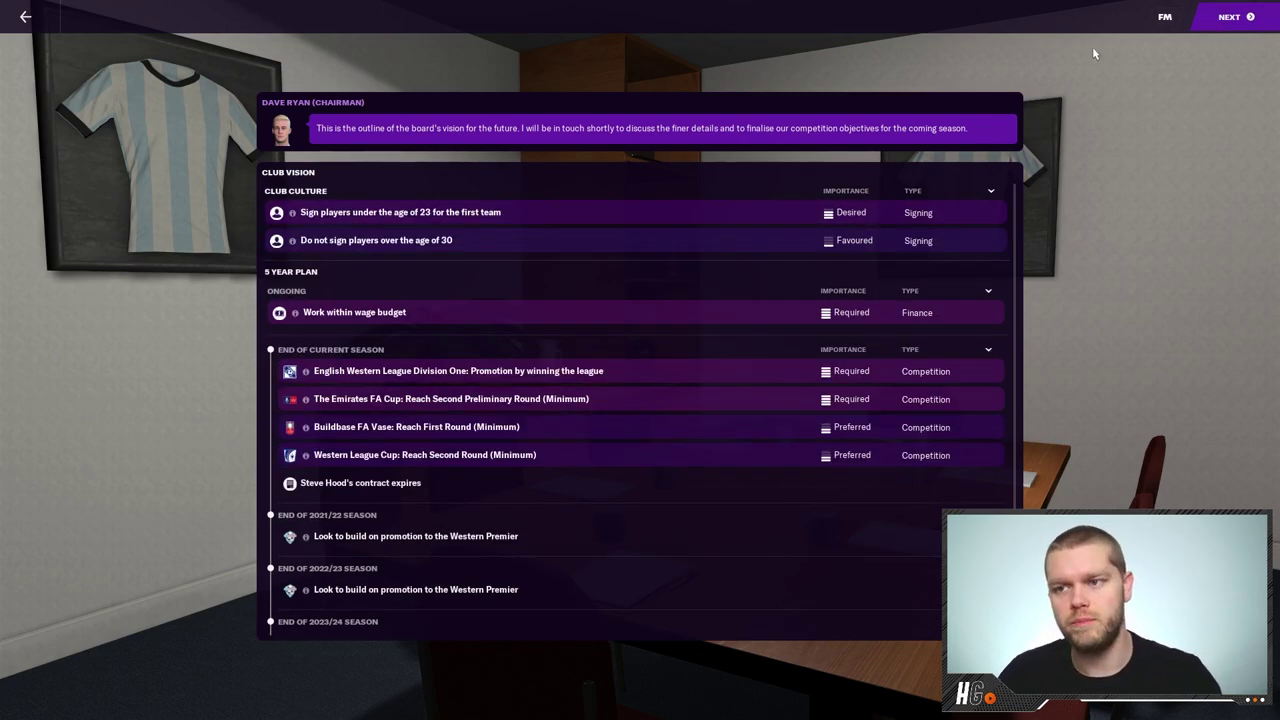
Accept the press conference, intra-squad friendly and advice report arrangements, and save the new game locally under the suggested name
{"action": "left_click", "coordinate": [1250, 17]}
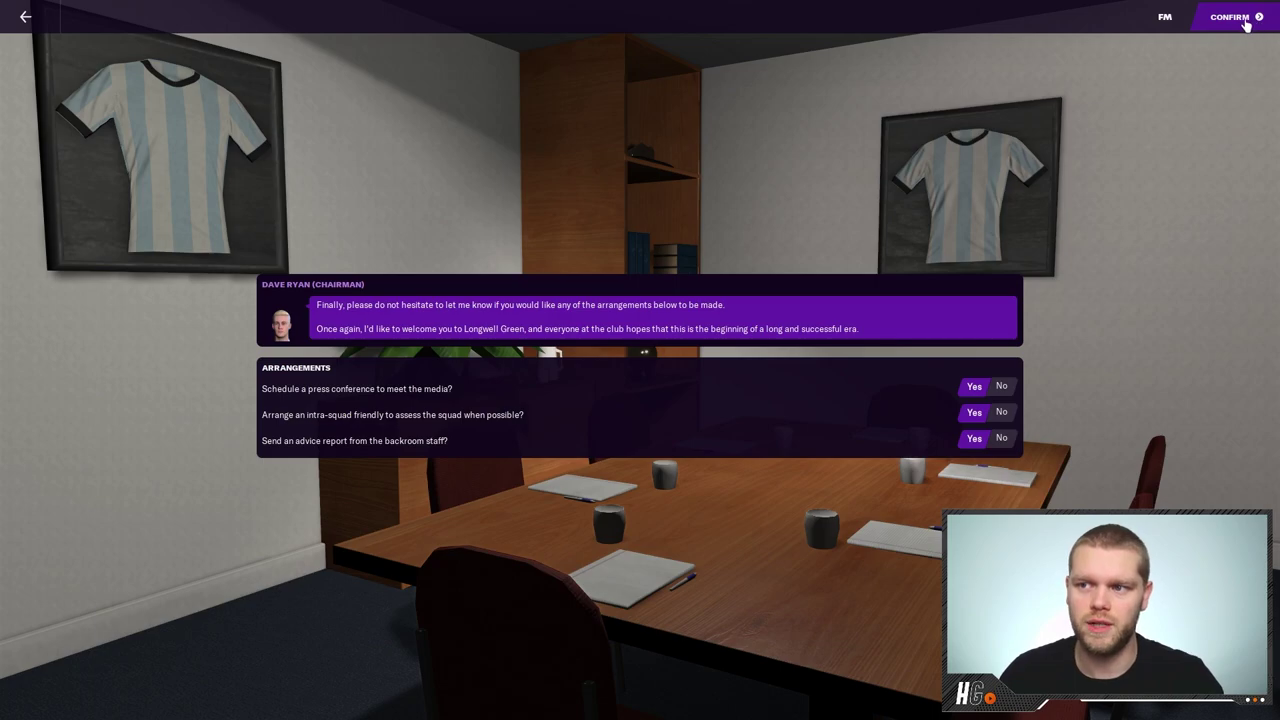
{"action": "left_click", "coordinate": [1255, 18]}
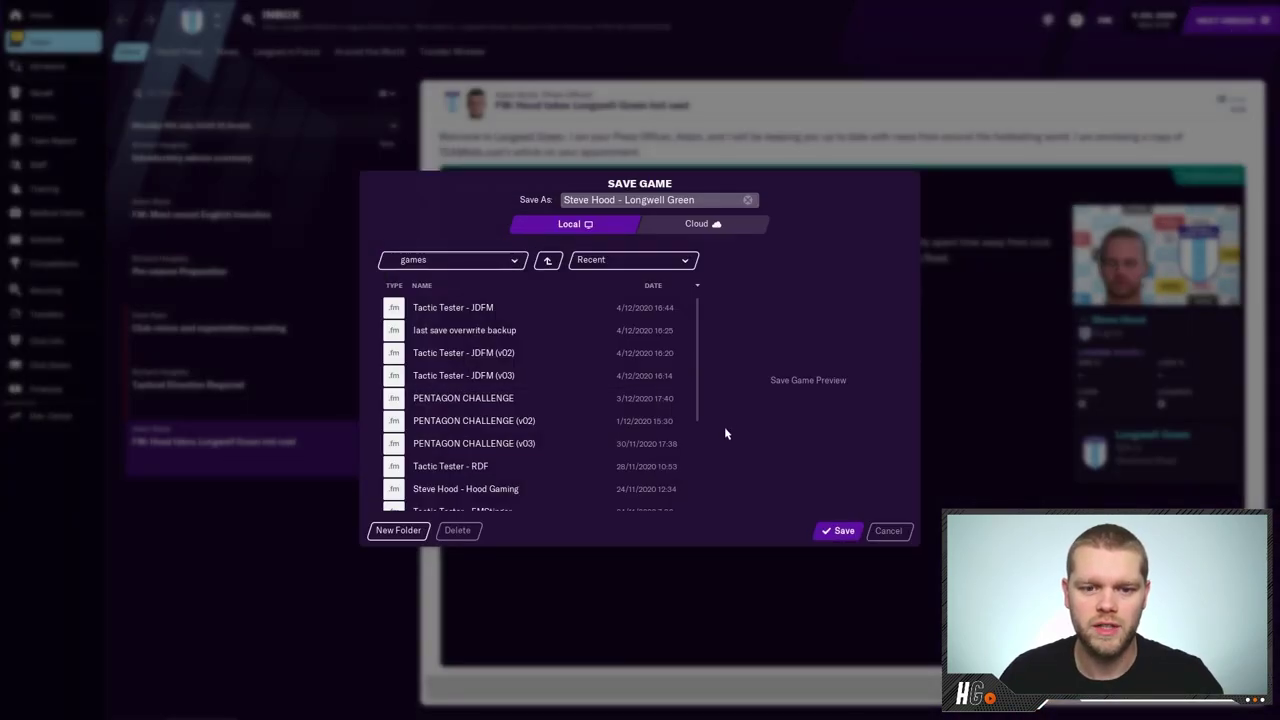
{"action": "left_click", "coordinate": [836, 531]}
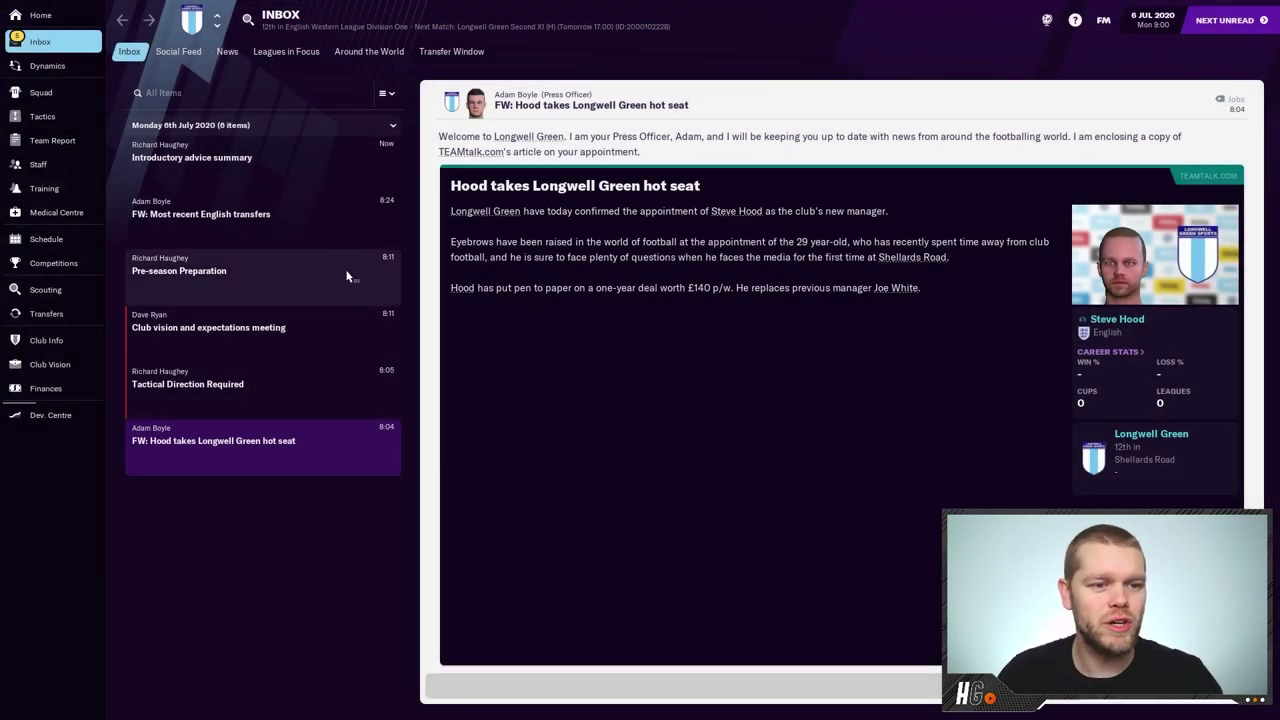
Review Longwell Green's full 2020/21 fixture schedule, from the pre-season friendlies to the last league matches
{"action": "left_click", "coordinate": [50, 241]}
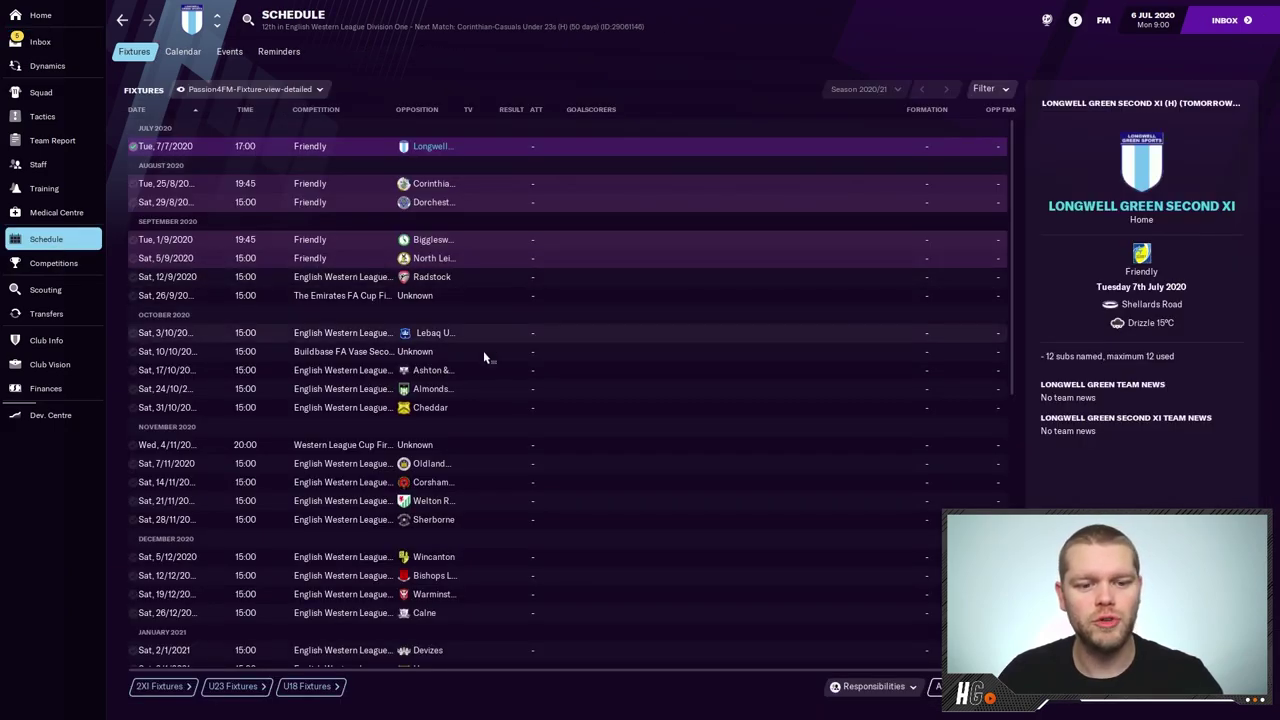
{"action": "scroll", "coordinate": [483, 350], "scroll_direction": "down", "scroll_amount": 3}
{"action": "scroll", "coordinate": [474, 349], "scroll_direction": "down", "scroll_amount": 10}
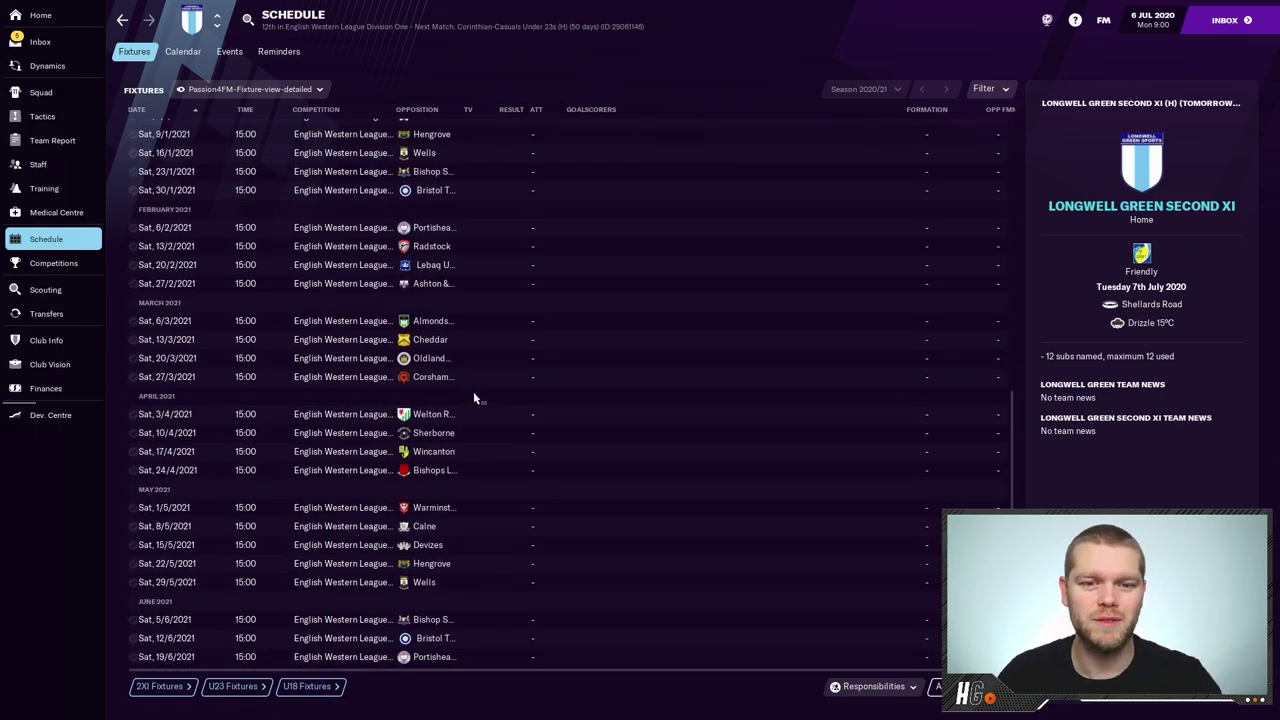
{"action": "scroll", "coordinate": [470, 385], "scroll_direction": "up", "scroll_amount": 12}
{"action": "scroll", "coordinate": [520, 383], "scroll_direction": "up", "scroll_amount": 1}
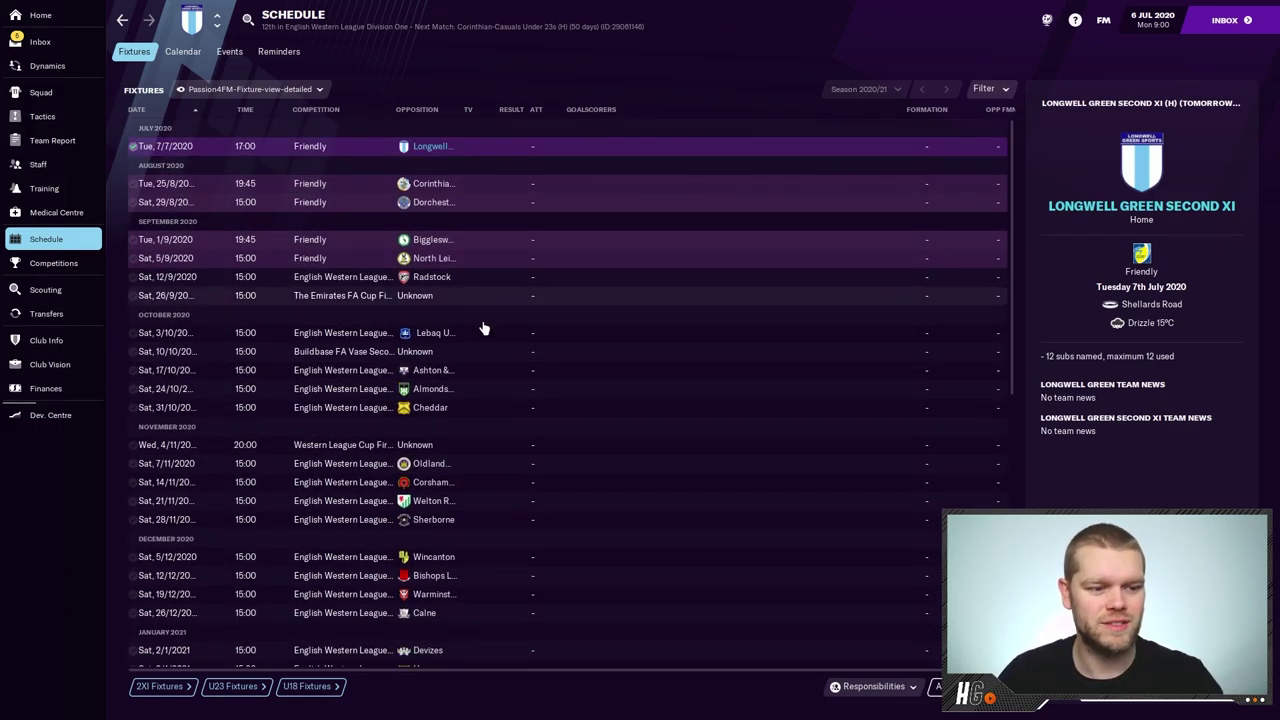
Check the competitions the club enters and the board's expectations in the club vision overview
{"action": "left_click", "coordinate": [53, 264]}
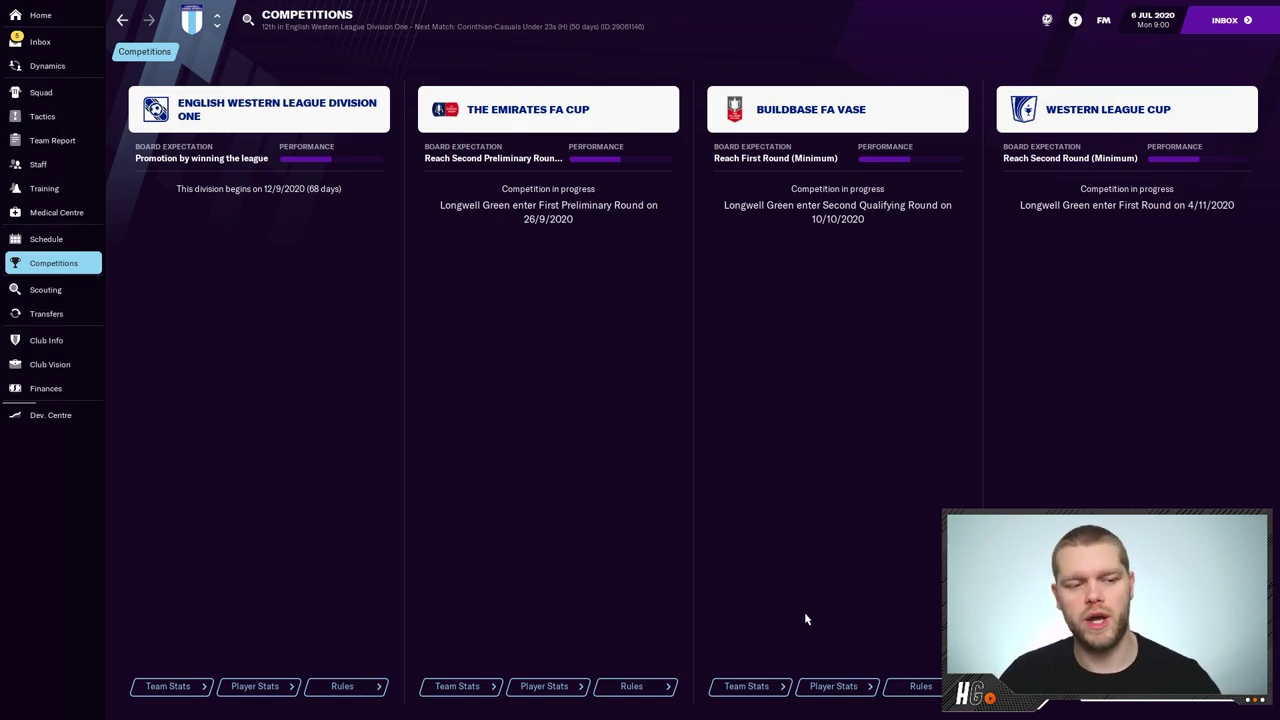
{"action": "left_click", "coordinate": [46, 242]}
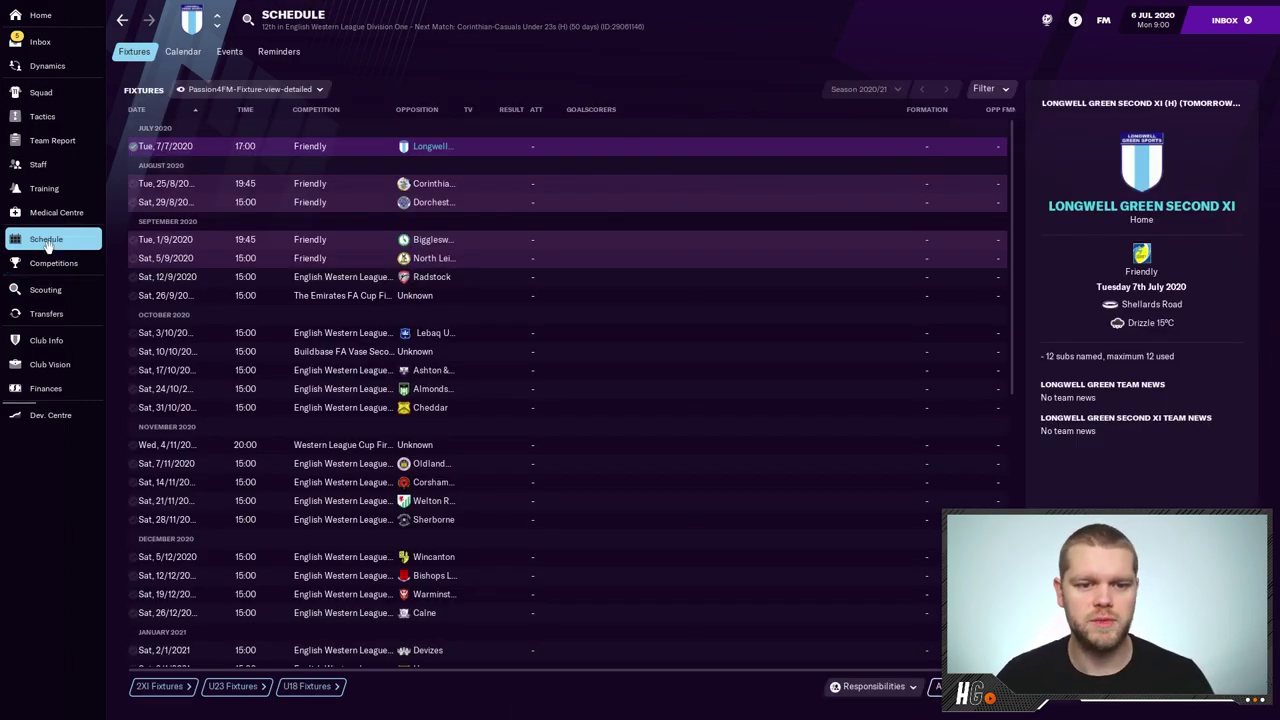
{"action": "left_click", "coordinate": [52, 366]}
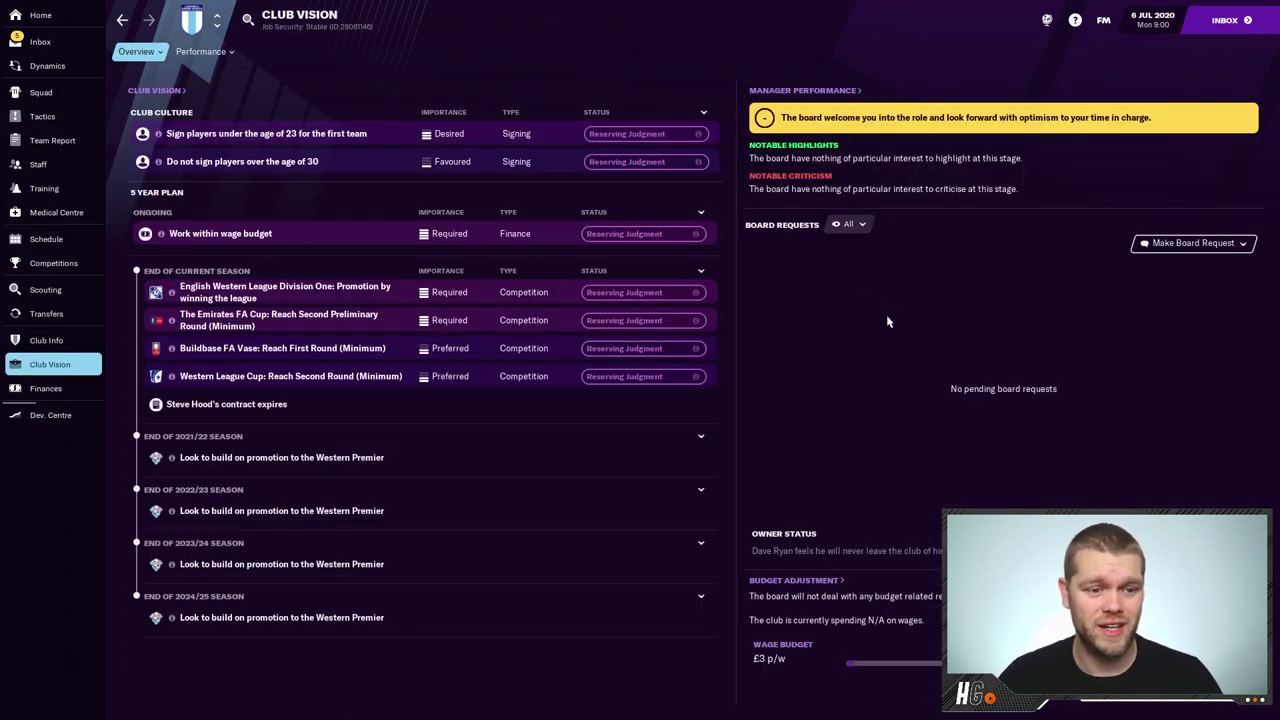